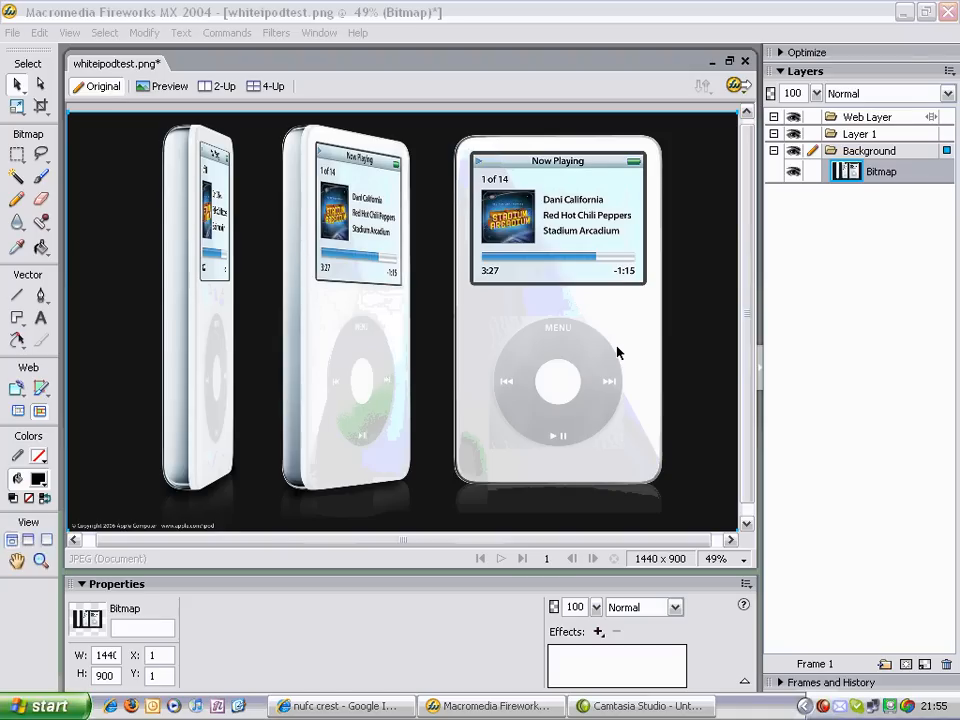
# Select the front iPod's grey click wheel with the Magic Wand, duplicate it by copy and paste, and move the duplicate onto the middle iPod.
pyautogui.click(17, 177)
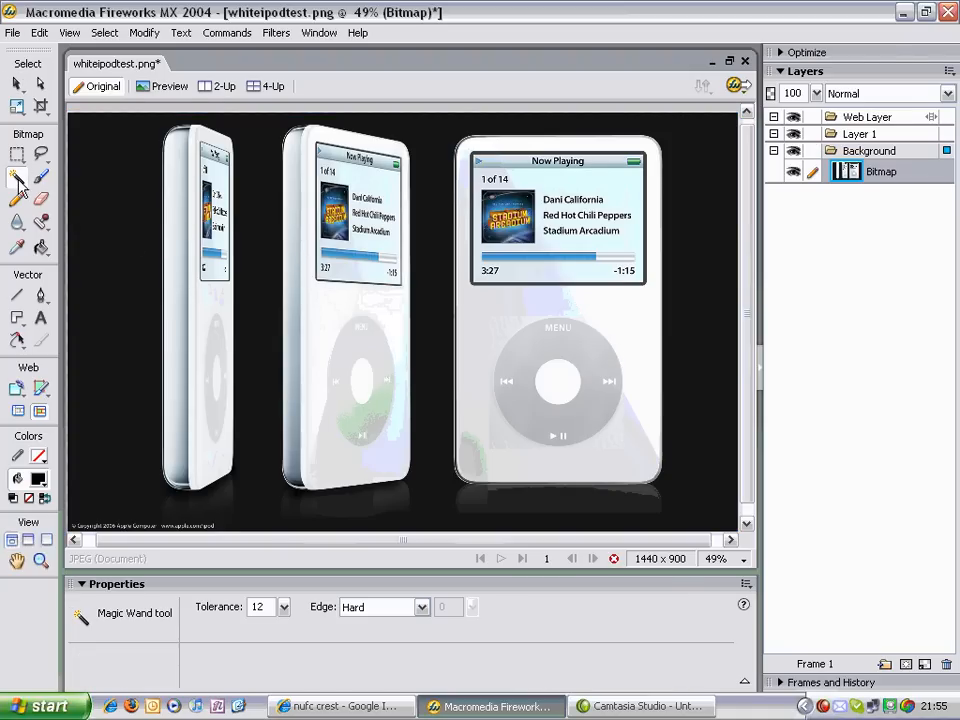
pyautogui.click(536, 355)
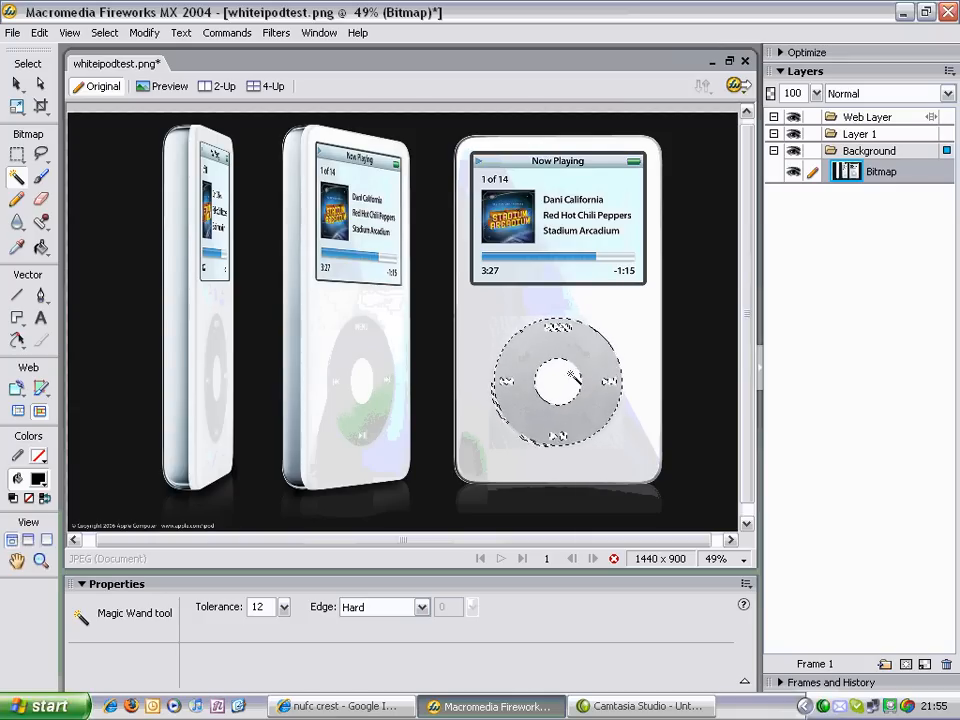
pyautogui.click(39, 32)
pyautogui.click(56, 164)
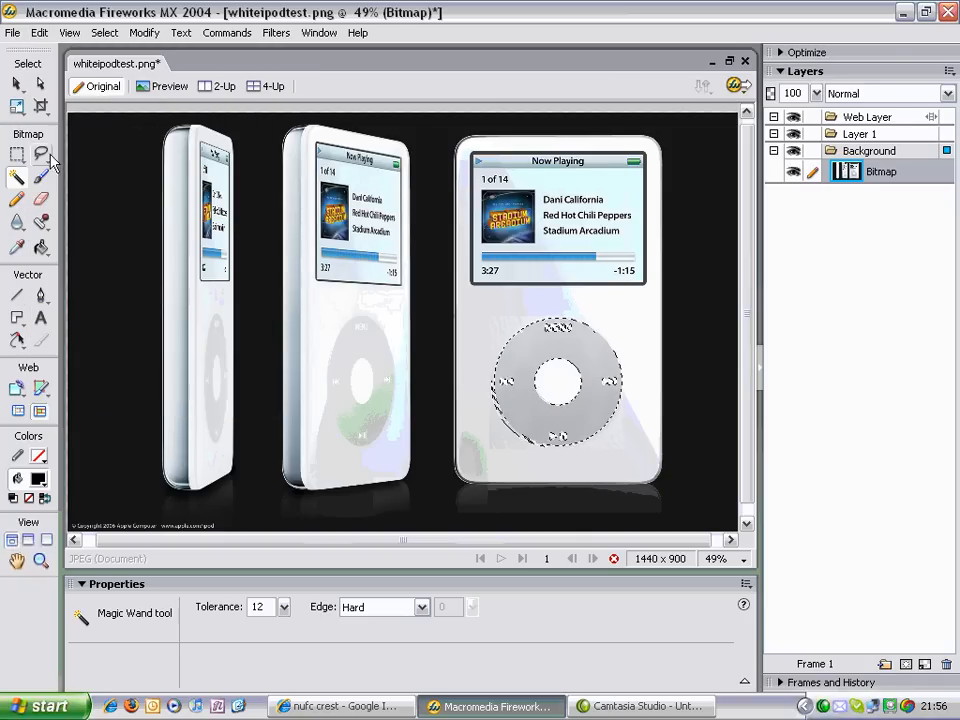
pyautogui.click(39, 32)
pyautogui.click(60, 212)
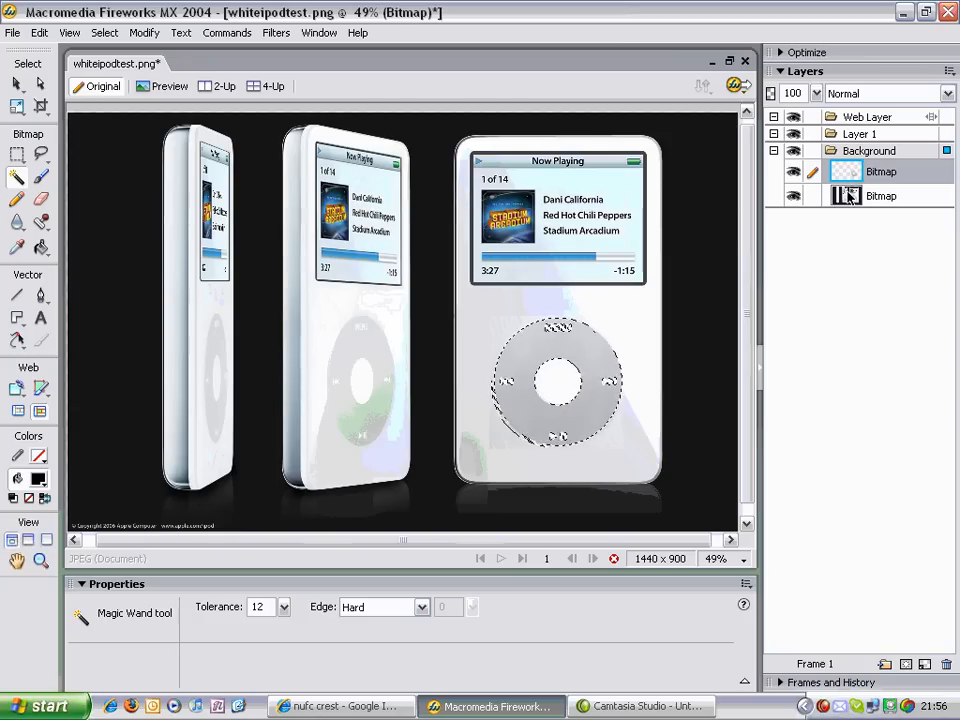
pyautogui.click(18, 86)
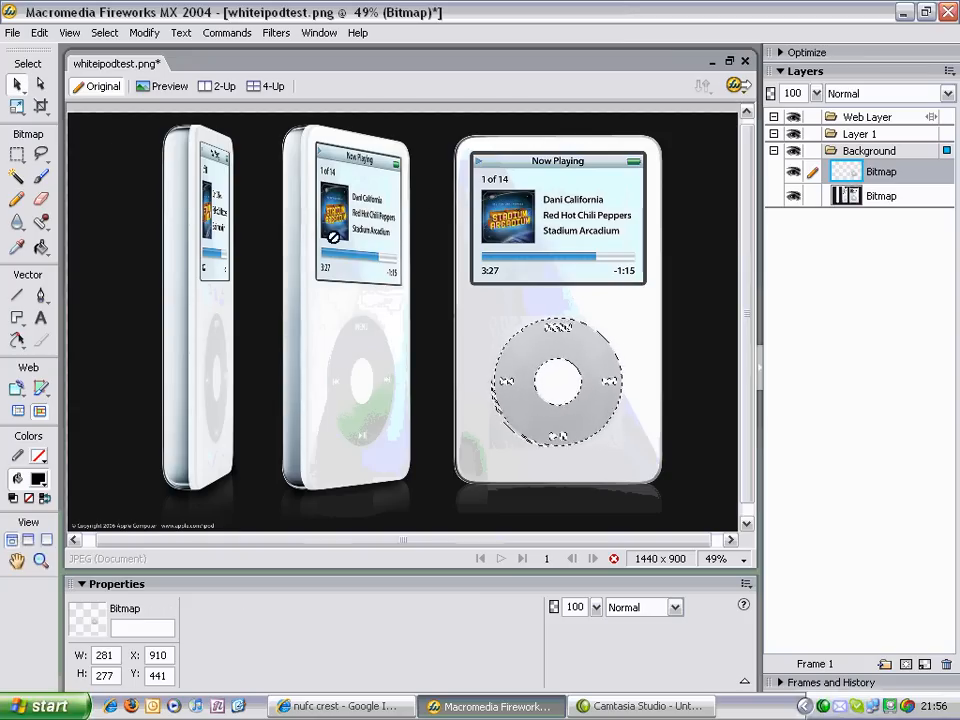
pyautogui.moveTo(541, 350); pyautogui.dragTo(362, 354)
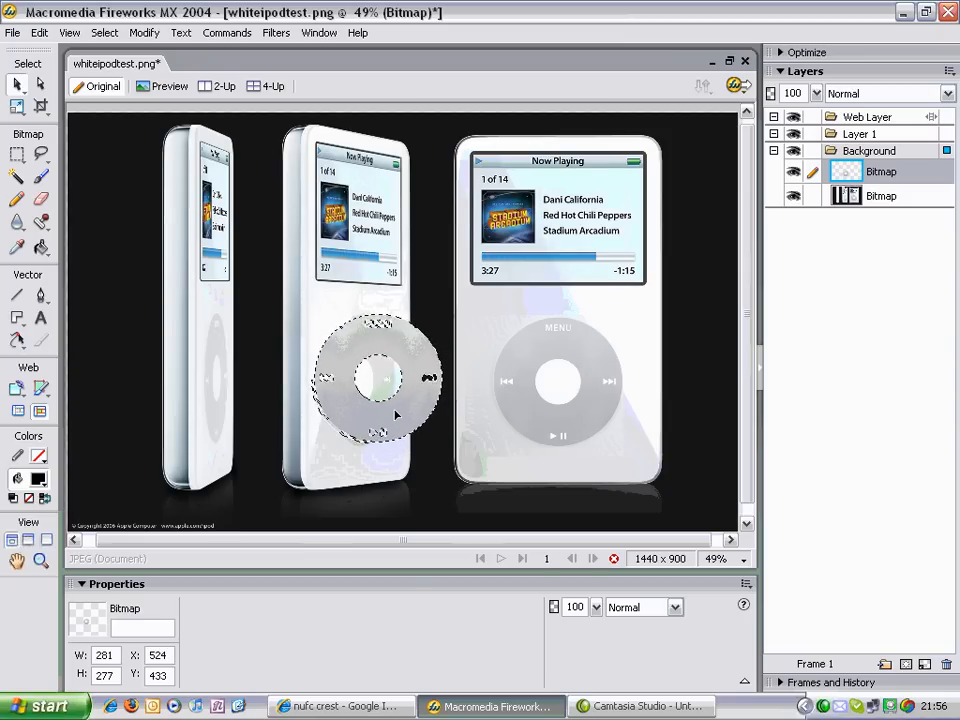
# Switch to Internet Explorer, open the 132 x 130 NUFC Crest result at full size and copy the image.
pyautogui.click(383, 708)
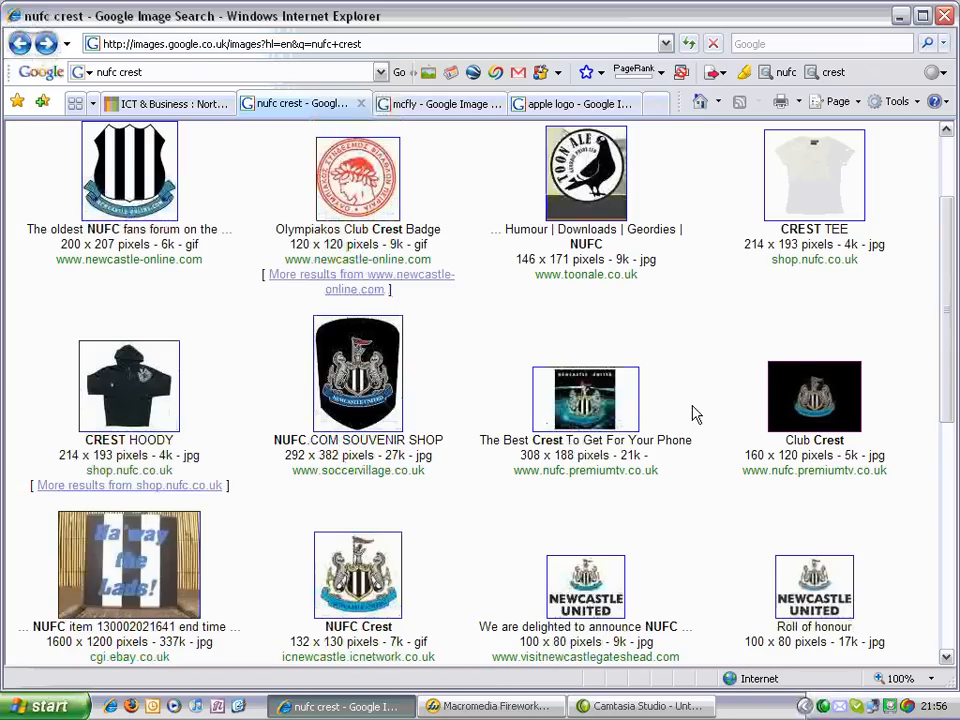
pyautogui.click(366, 562)
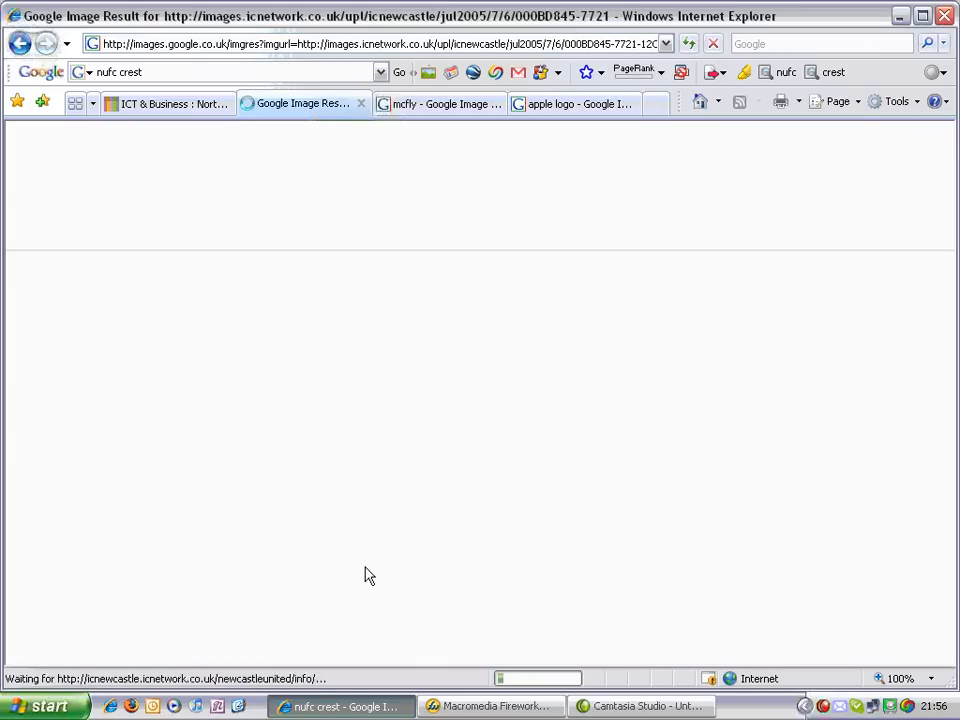
pyautogui.click(303, 134)
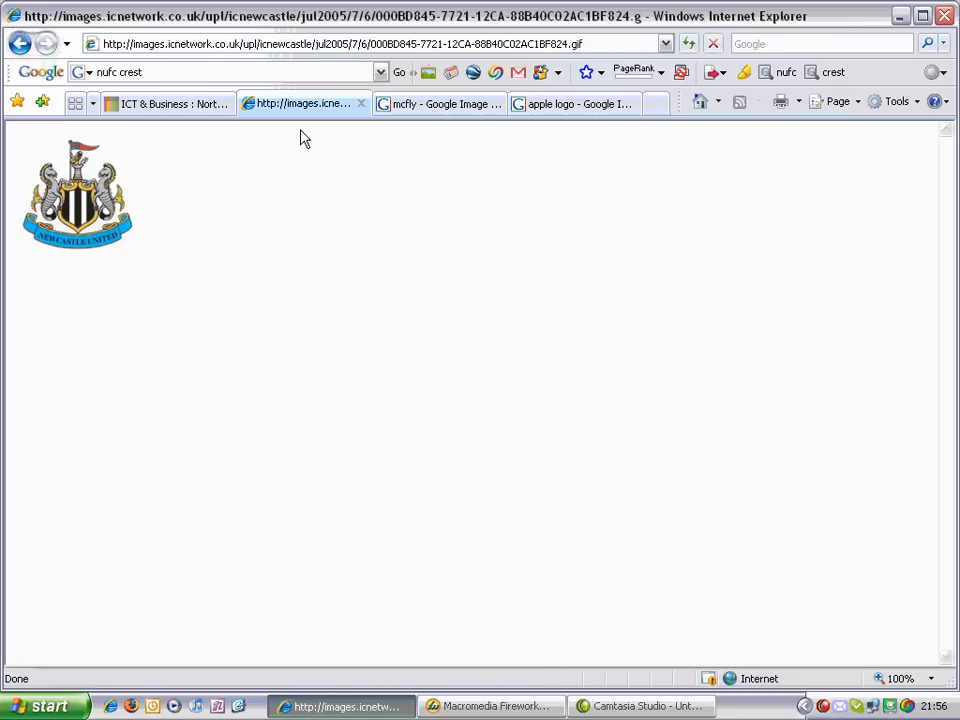
pyautogui.rightClick(90, 200)
pyautogui.click(150, 411)
# Switch back to Fireworks, paste the crest and place it over the centre of the front iPod's click wheel.
pyautogui.click(497, 706)
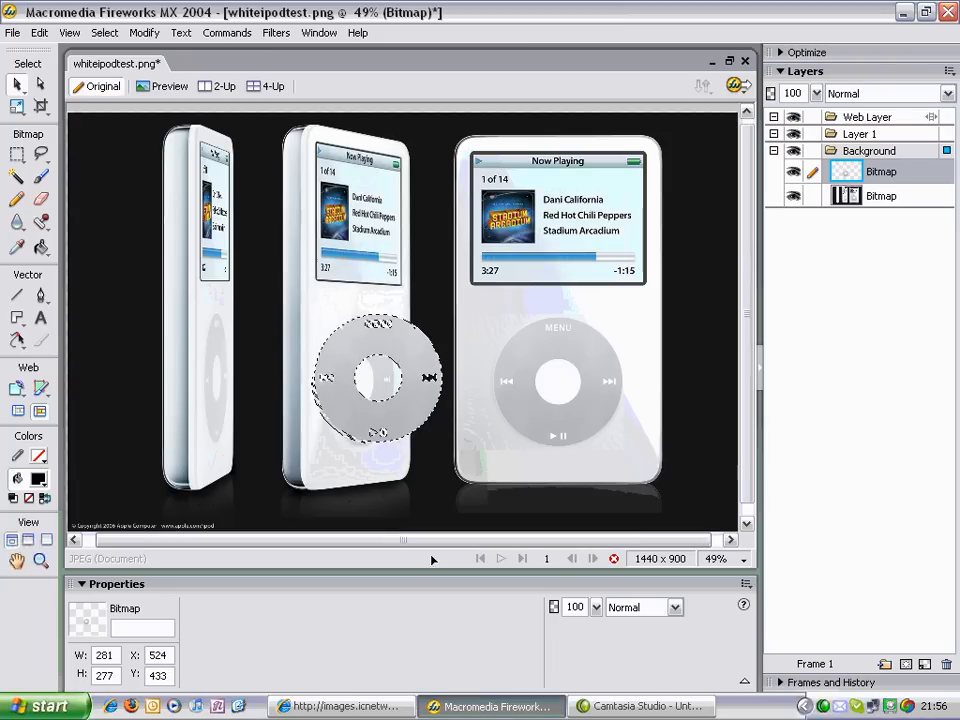
pyautogui.click(48, 36)
pyautogui.click(60, 208)
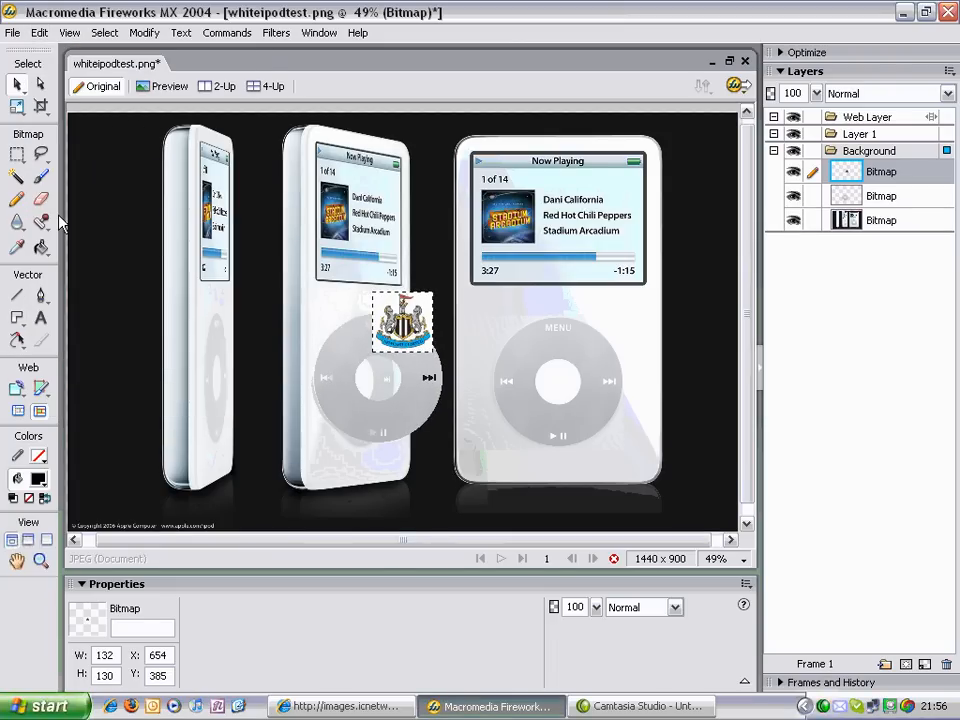
pyautogui.moveTo(400, 322); pyautogui.dragTo(557, 383)
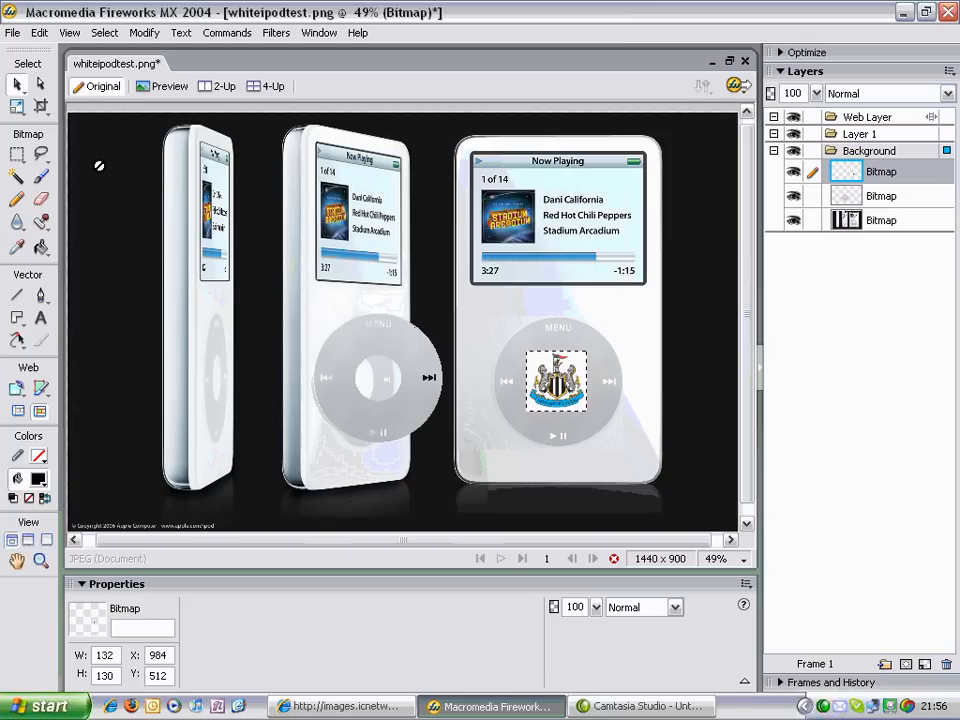
# Move the duplicated click wheel back to align exactly over the original wheel on the front iPod.
pyautogui.click(855, 205)
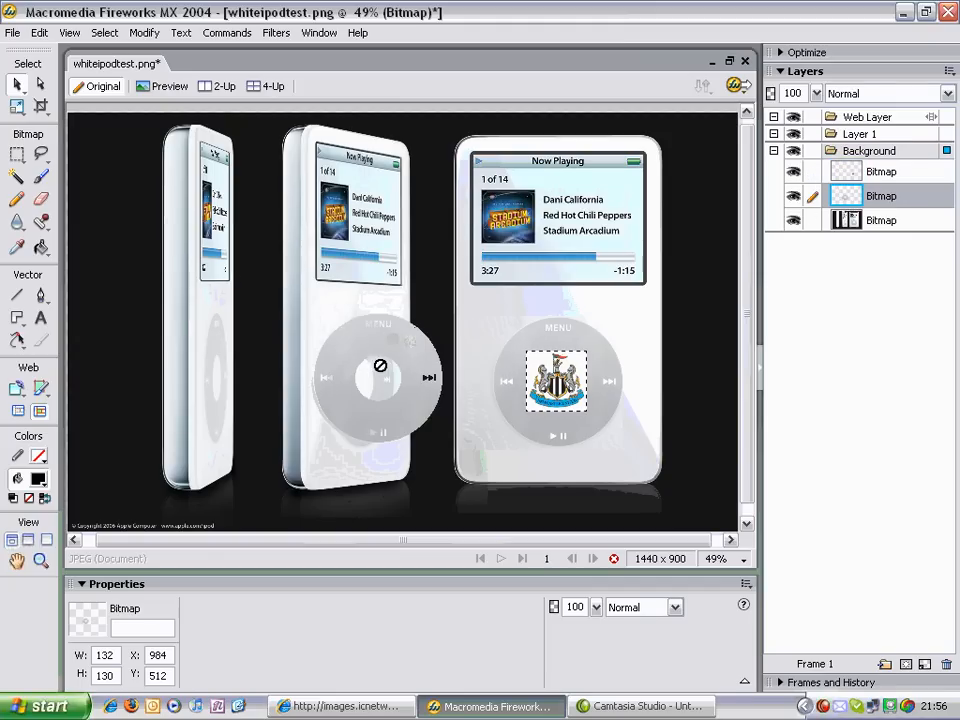
pyautogui.click(576, 381)
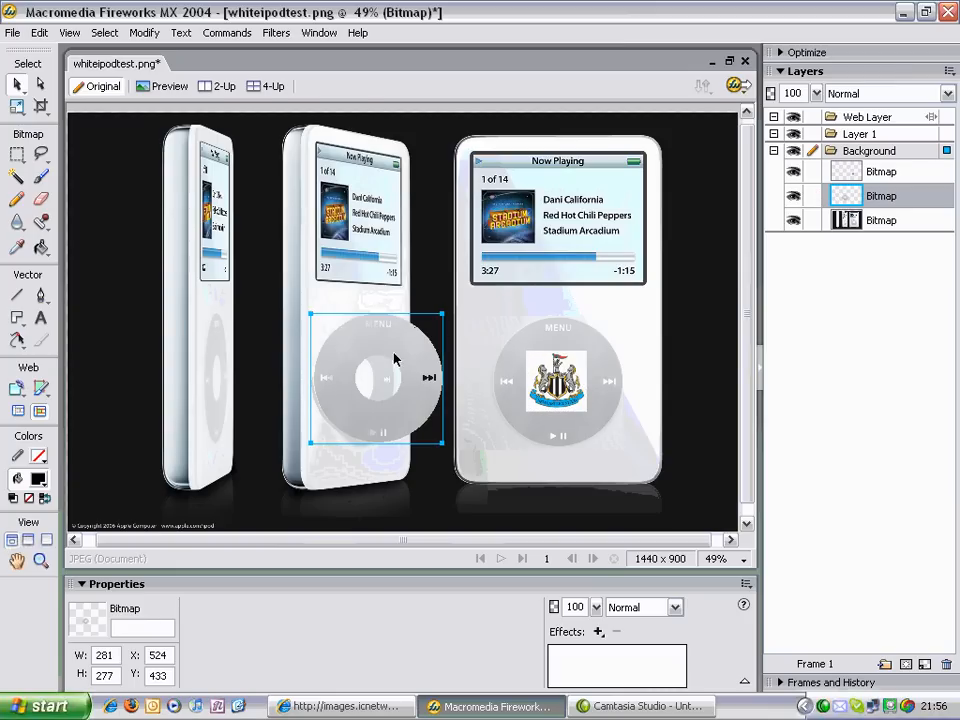
pyautogui.moveTo(415, 372); pyautogui.dragTo(593, 374)
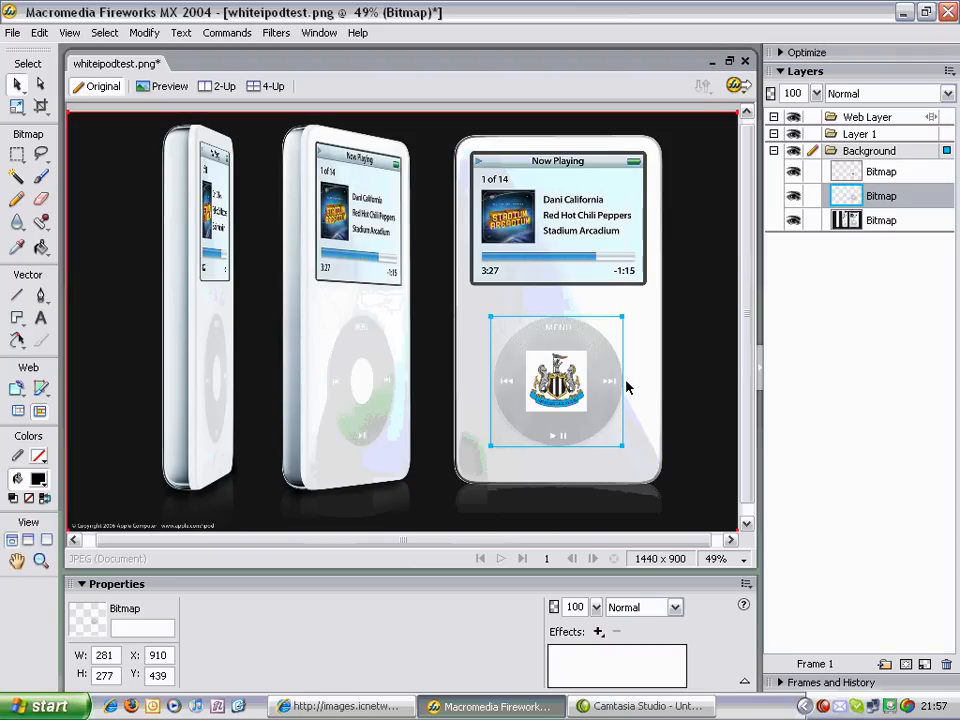
# Reorder the crest beneath the duplicated wheel and shrink it to about 108 x 99 pixels to fit the wheel's round centre.
pyautogui.click(847, 177)
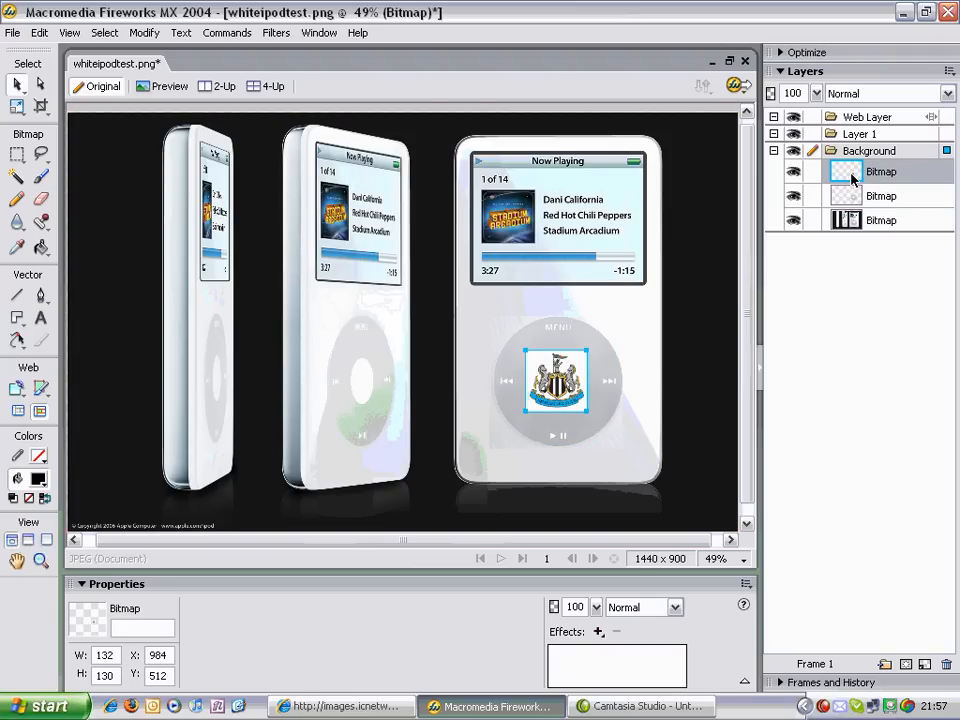
pyautogui.click(845, 201)
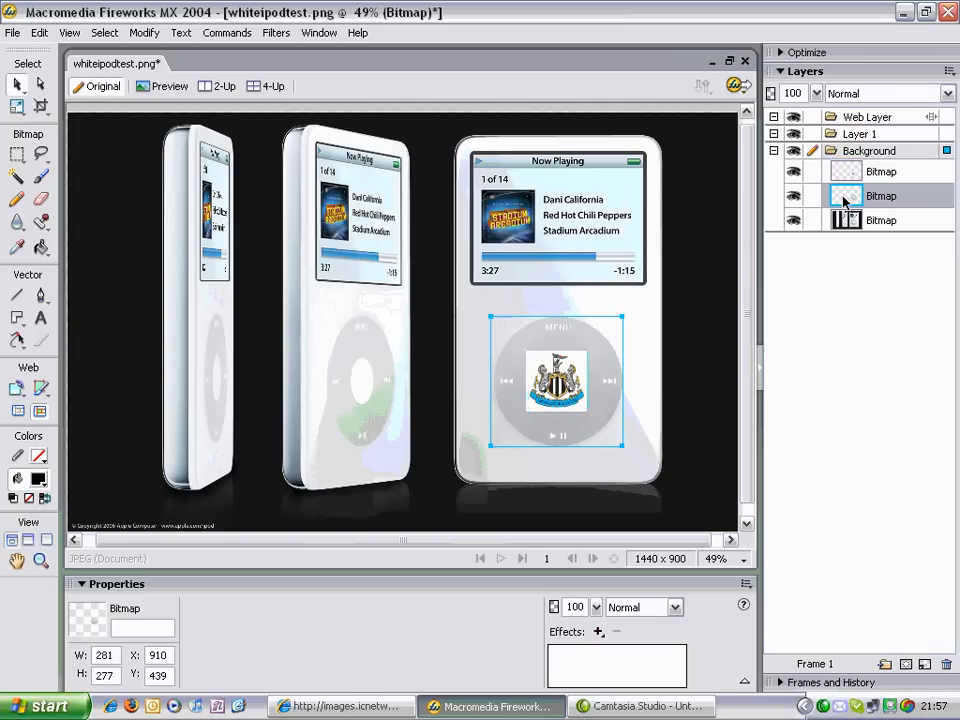
pyautogui.moveTo(843, 180); pyautogui.dragTo(839, 206)
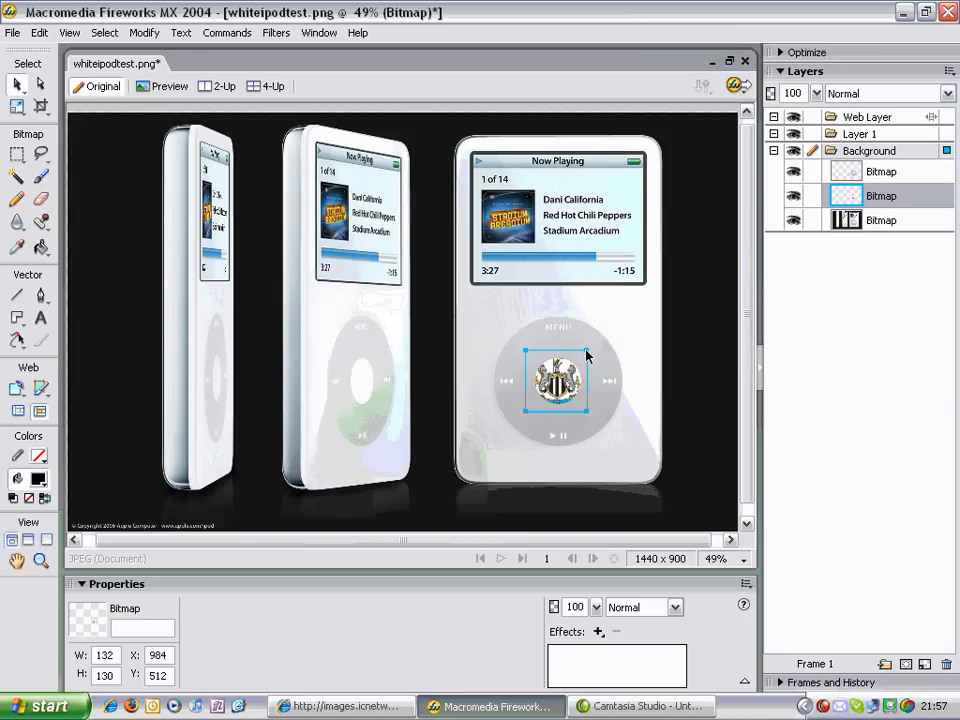
pyautogui.moveTo(588, 350); pyautogui.dragTo(557, 370)
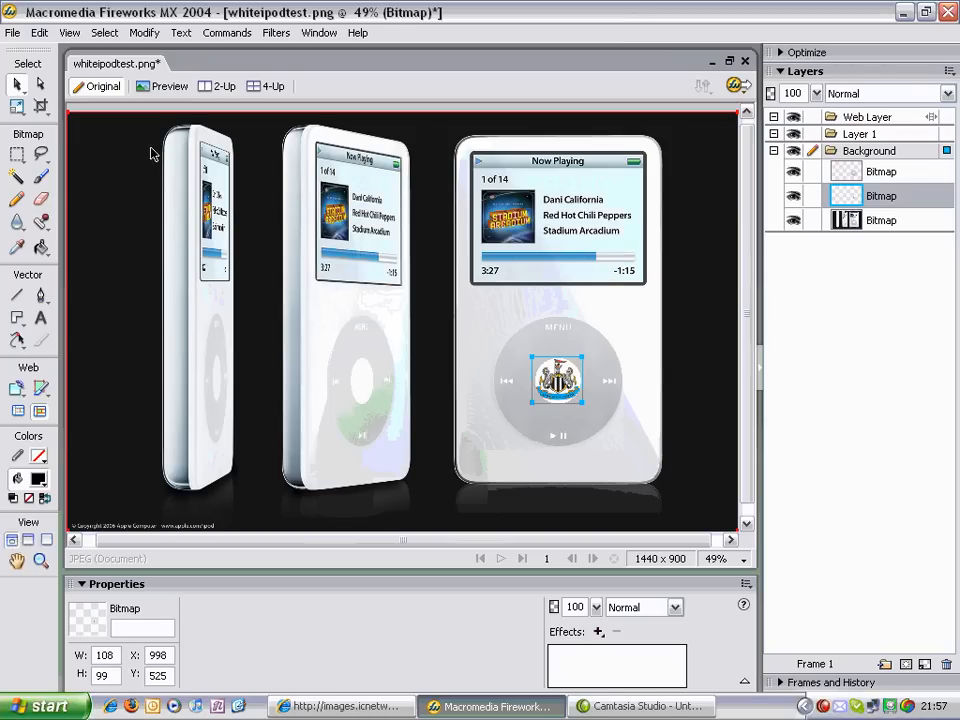
# Set up the Text tool with the Chiller font, size 41 and a blue fill colour.
pyautogui.click(41, 319)
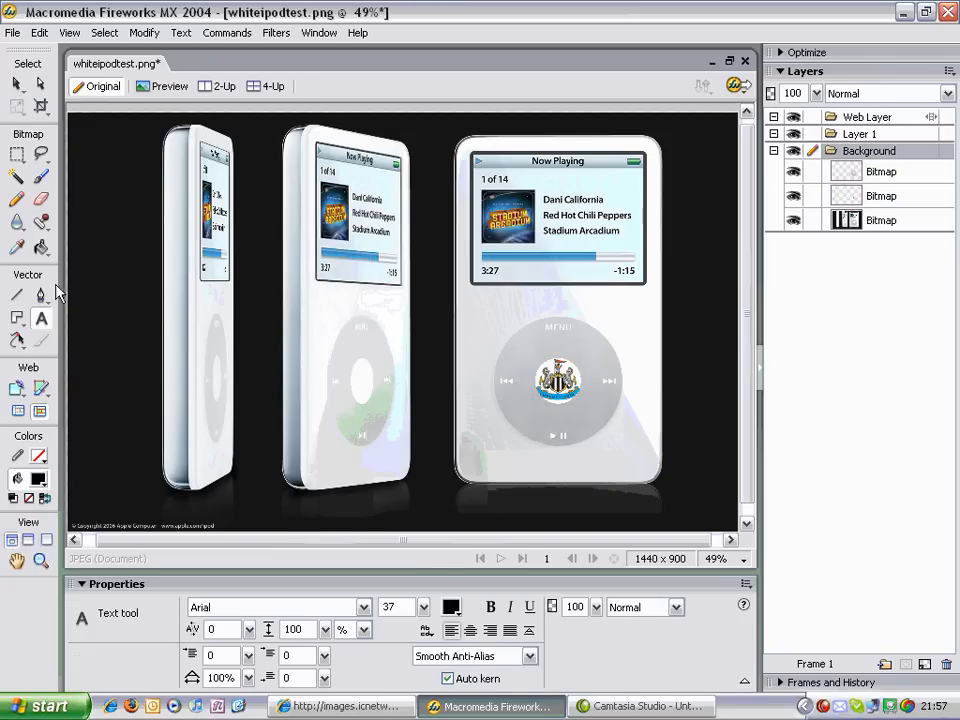
pyautogui.click(363, 607)
pyautogui.scroll(-20, 290, 360)
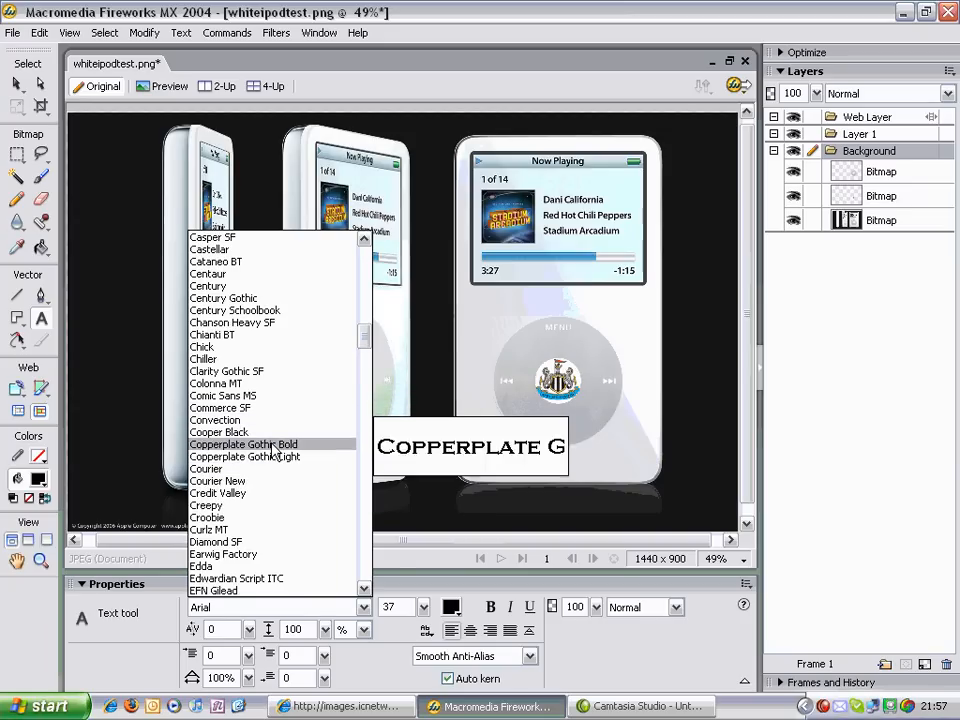
pyautogui.click(257, 360)
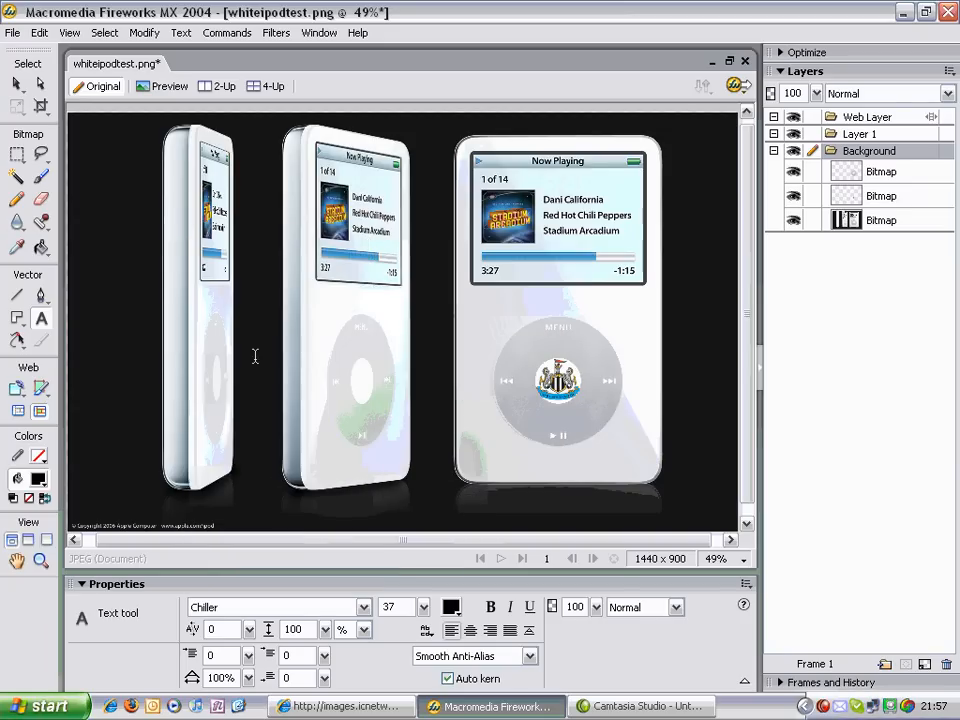
pyautogui.click(421, 608)
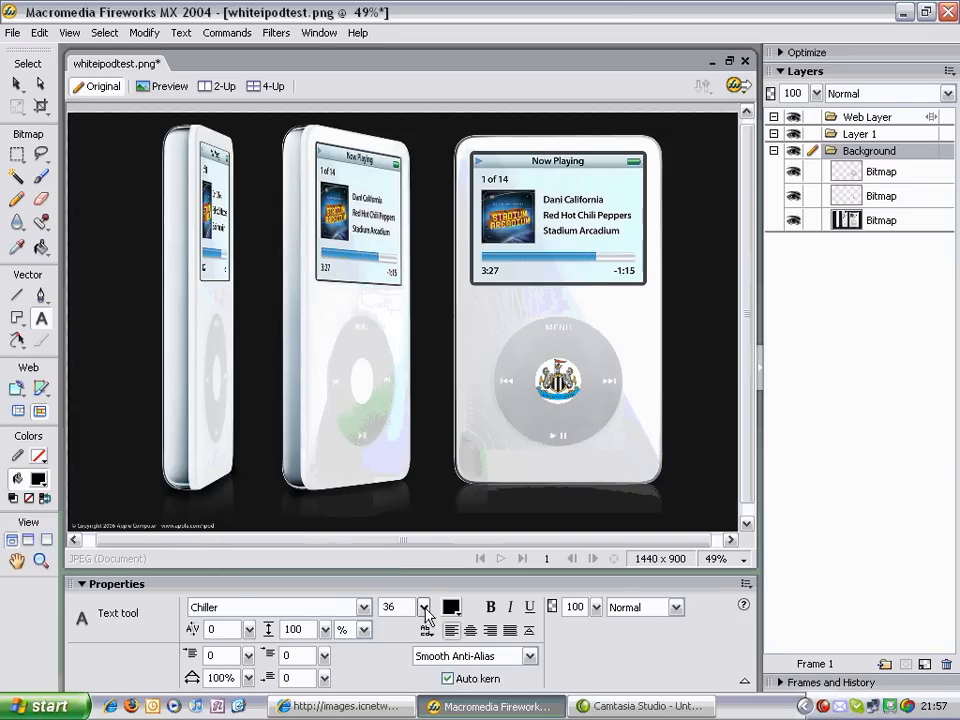
pyautogui.moveTo(425, 611)
pyautogui.mouseDown()
pyautogui.moveTo(425, 582)
pyautogui.moveTo(426, 598)
pyautogui.mouseUp()
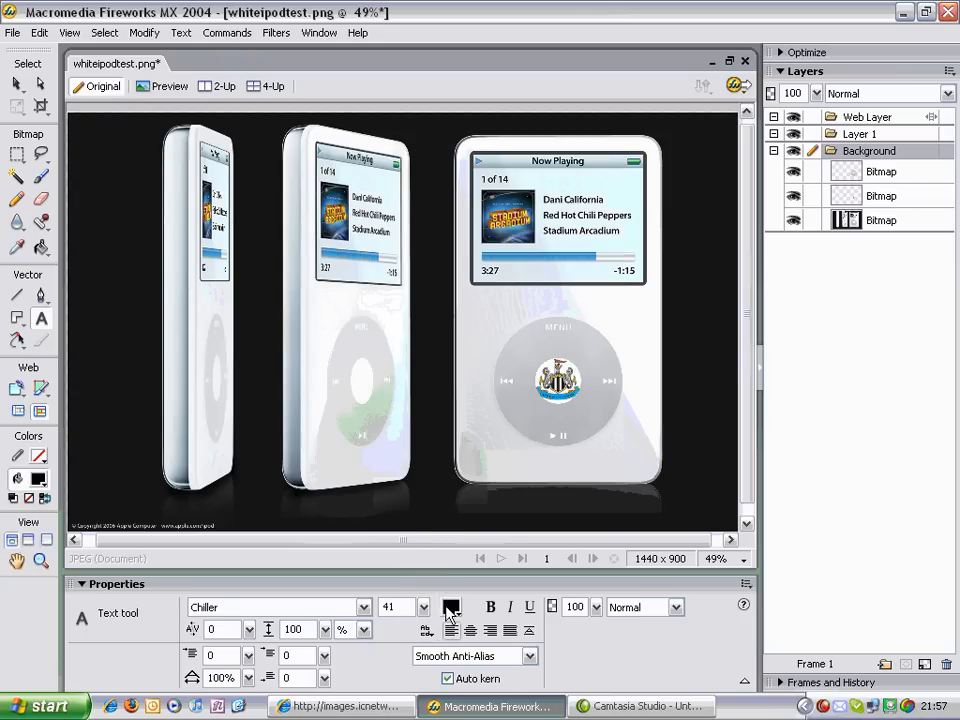
pyautogui.click(452, 608)
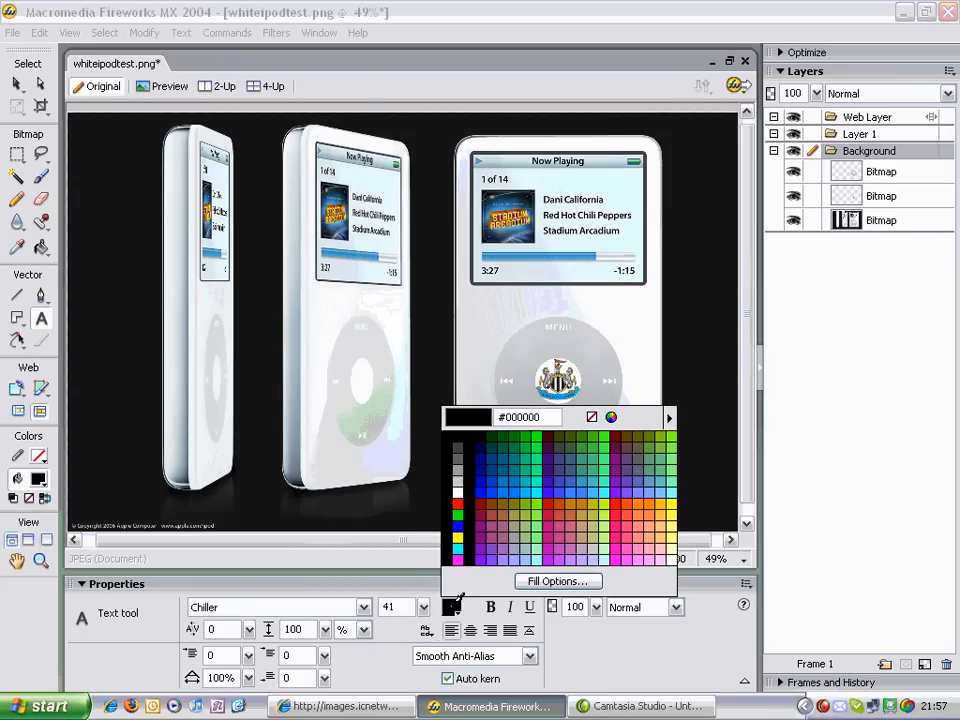
pyautogui.click(458, 525)
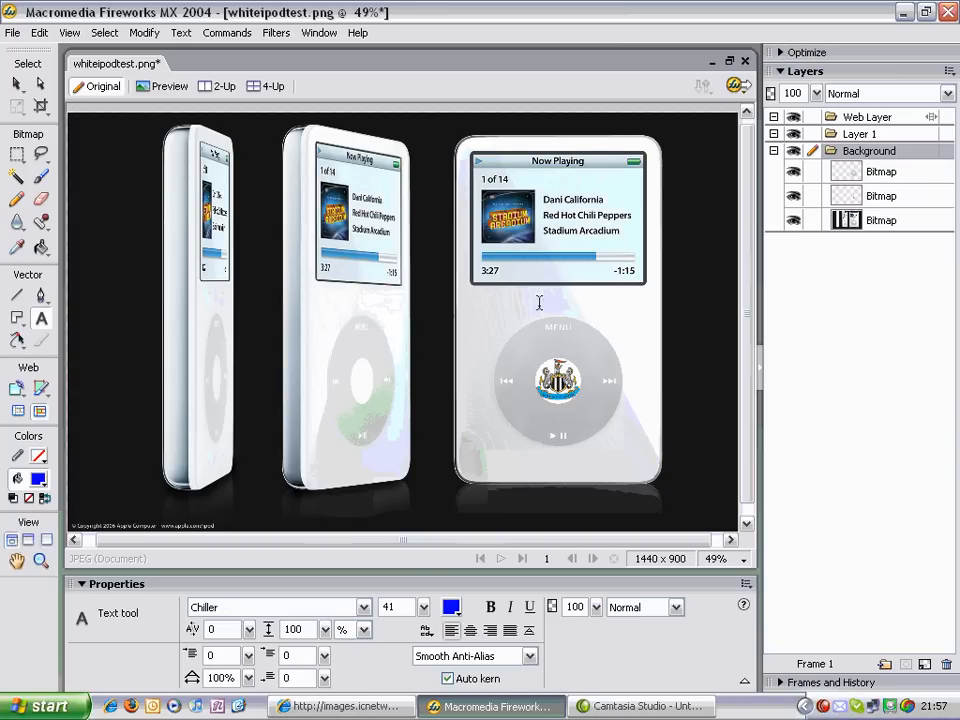
# Add a one-line caption below the front iPod's screen with the owner's name in the possessive followed by "iPod - Be Afraid".
pyautogui.click(489, 295)
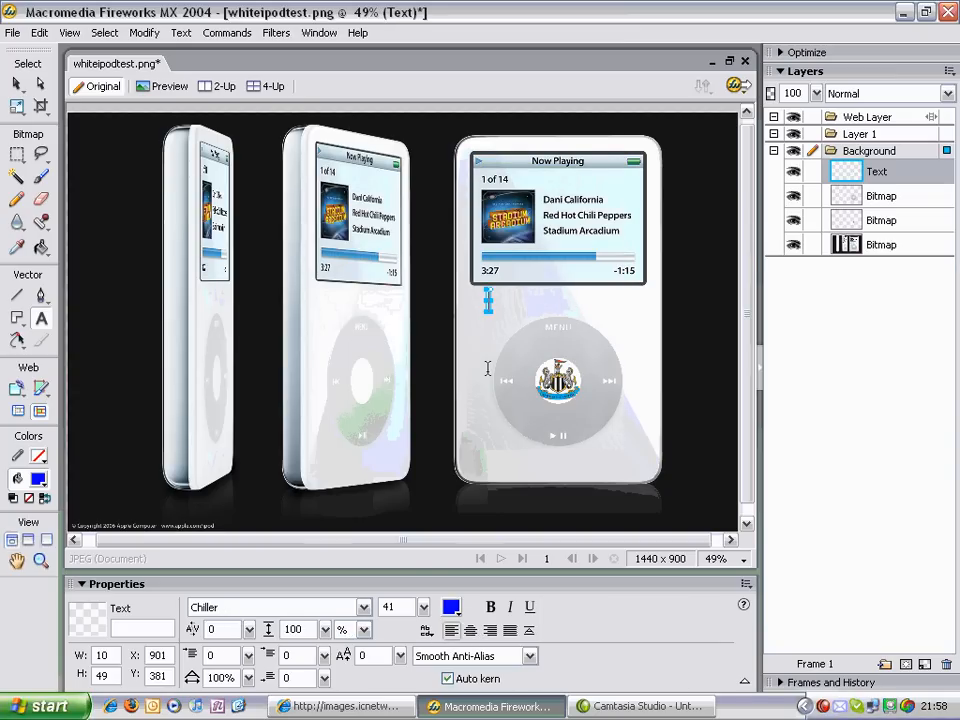
pyautogui.write("Mr Bowman's")
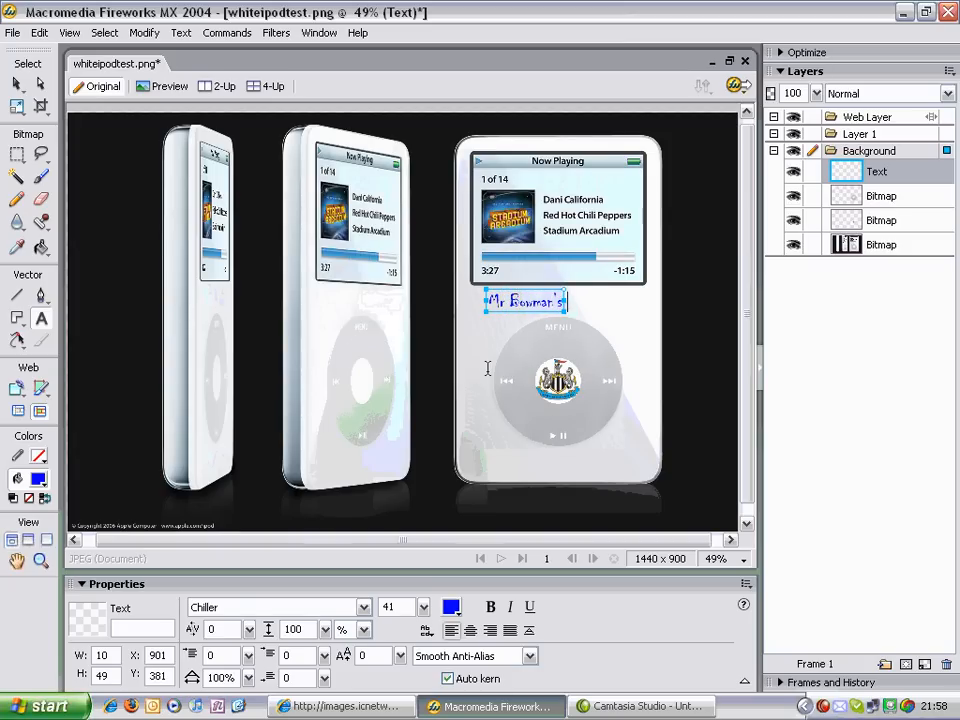
pyautogui.write(' iPod -')
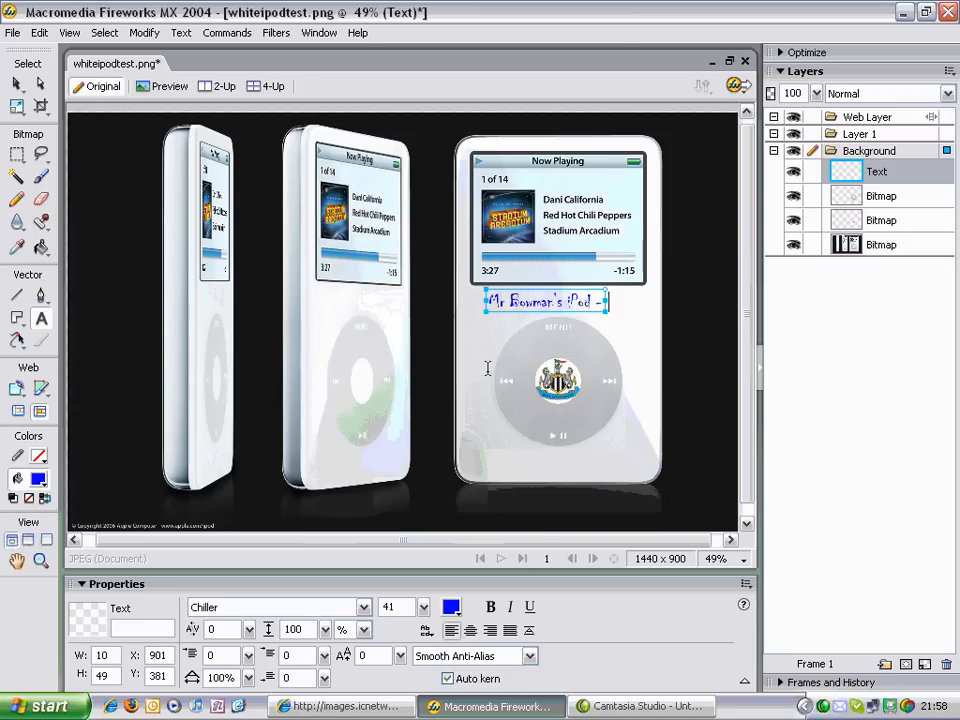
pyautogui.write(' Be A')
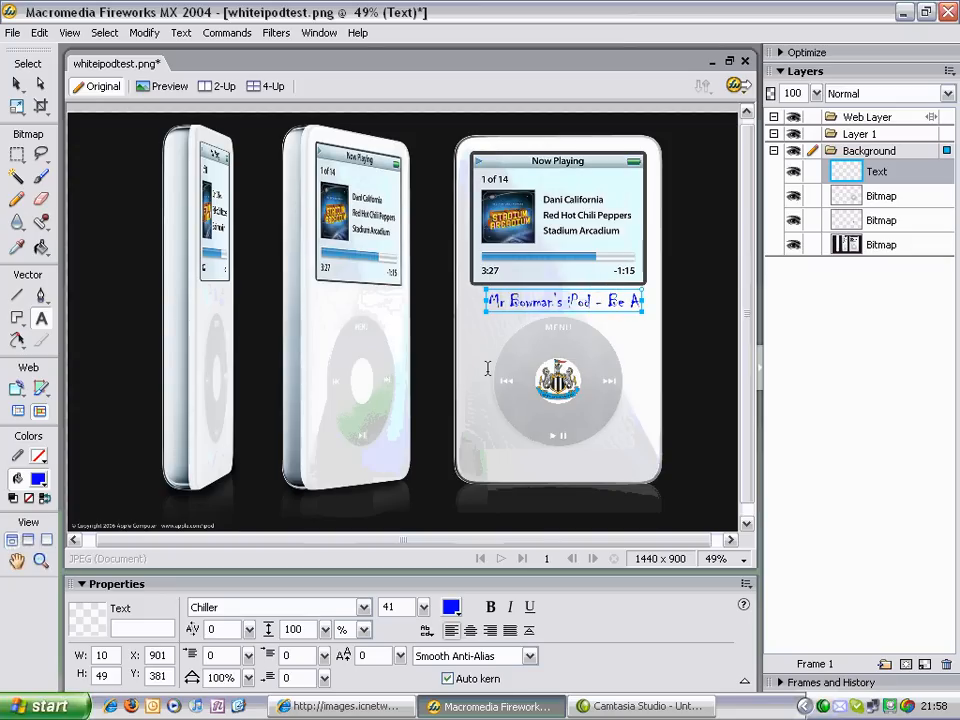
pyautogui.write('fraid')
pyautogui.press('Return')
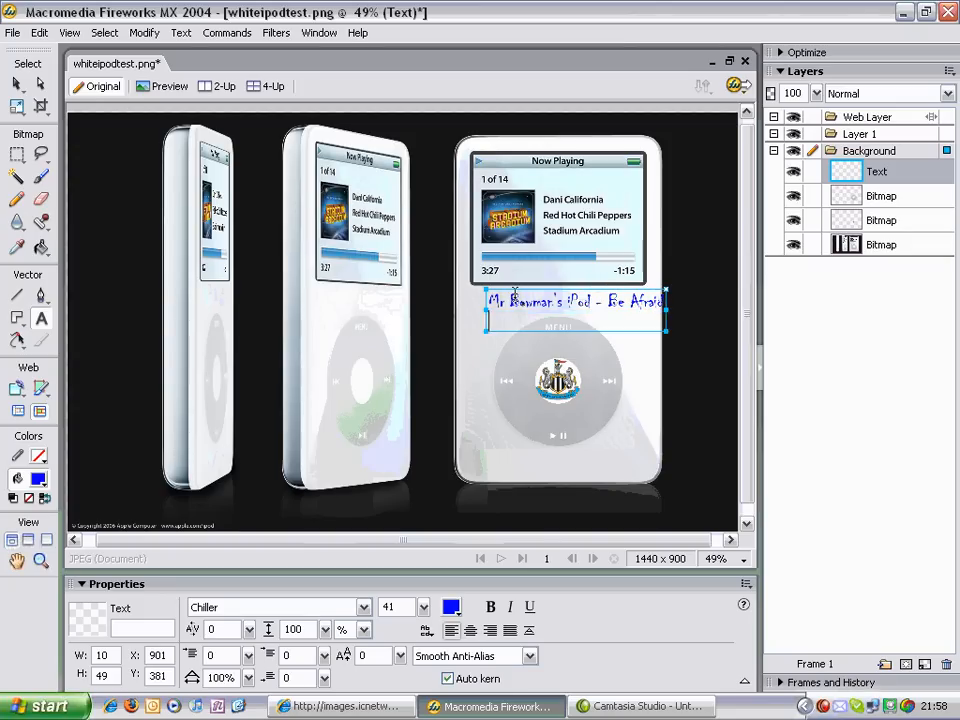
pyautogui.press('BackSpace')
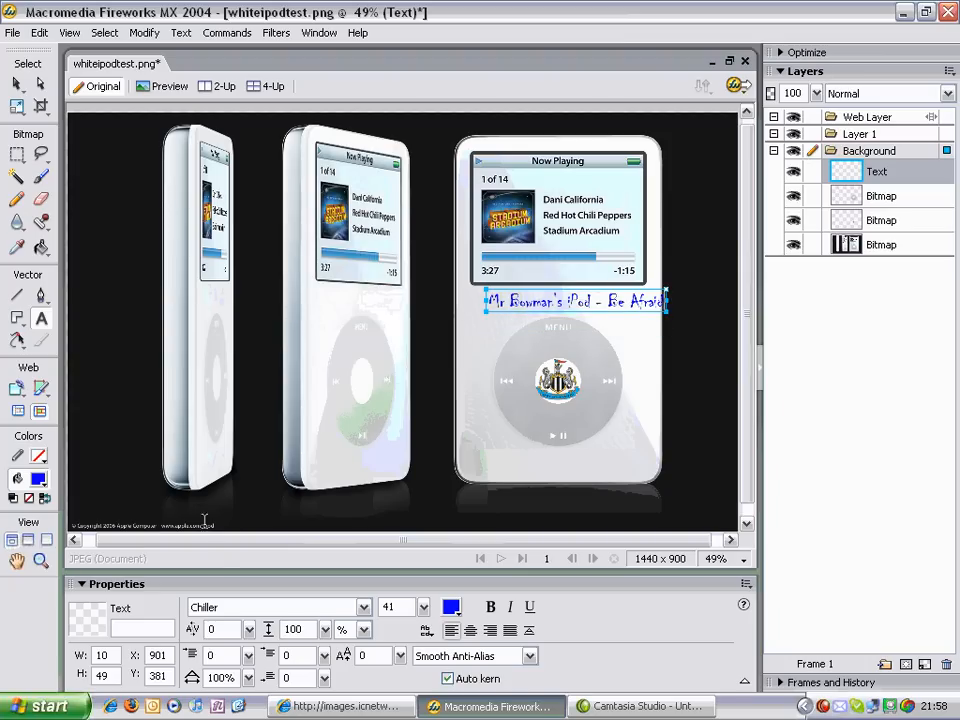
# Reposition the caption so it fits within the front iPod's body between the screen and the click wheel.
pyautogui.click(16, 84)
pyautogui.moveTo(558, 304); pyautogui.dragTo(537, 468)
pyautogui.moveTo(640, 455); pyautogui.dragTo(616, 310)
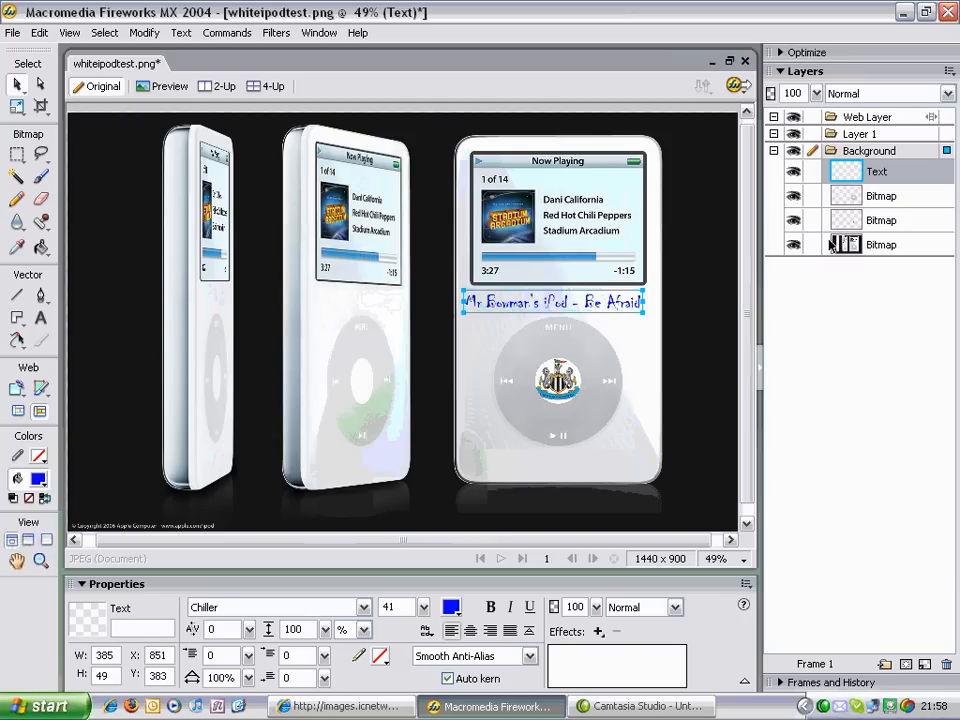
# Export the personalised picture as Images Only under the file name whiteipodtest in My Pictures.
pyautogui.click(12, 33)
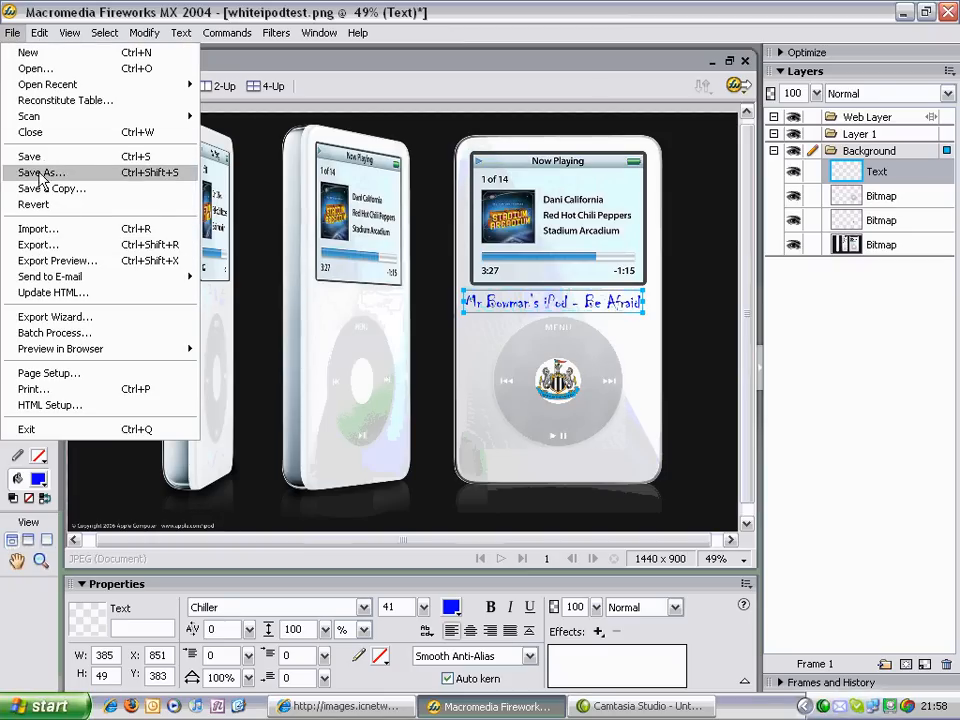
pyautogui.click(50, 248)
pyautogui.click(408, 506)
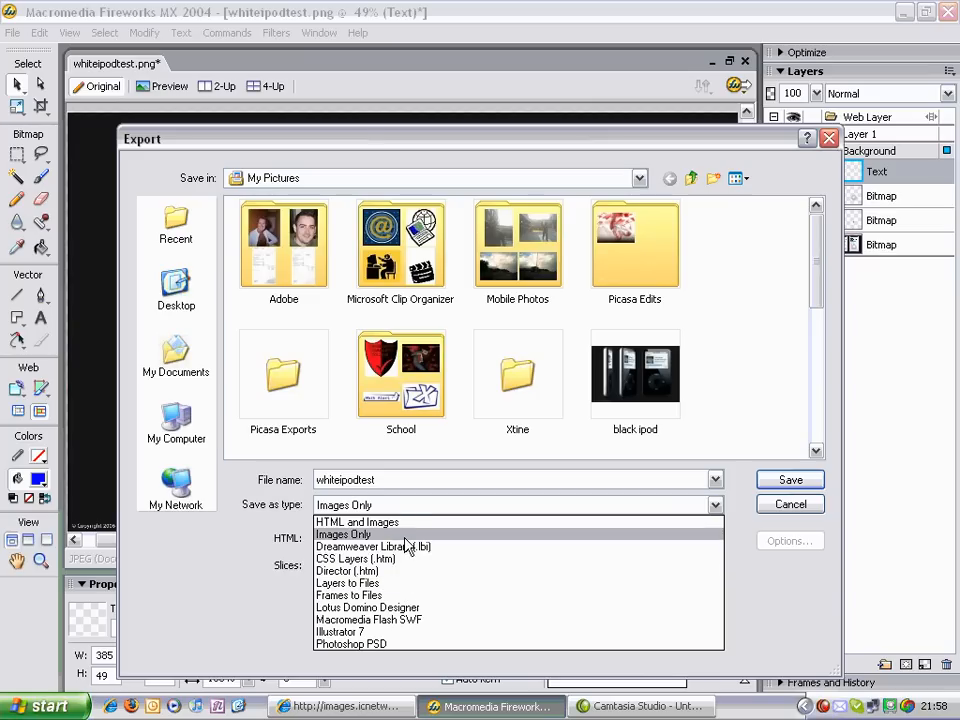
pyautogui.click(405, 538)
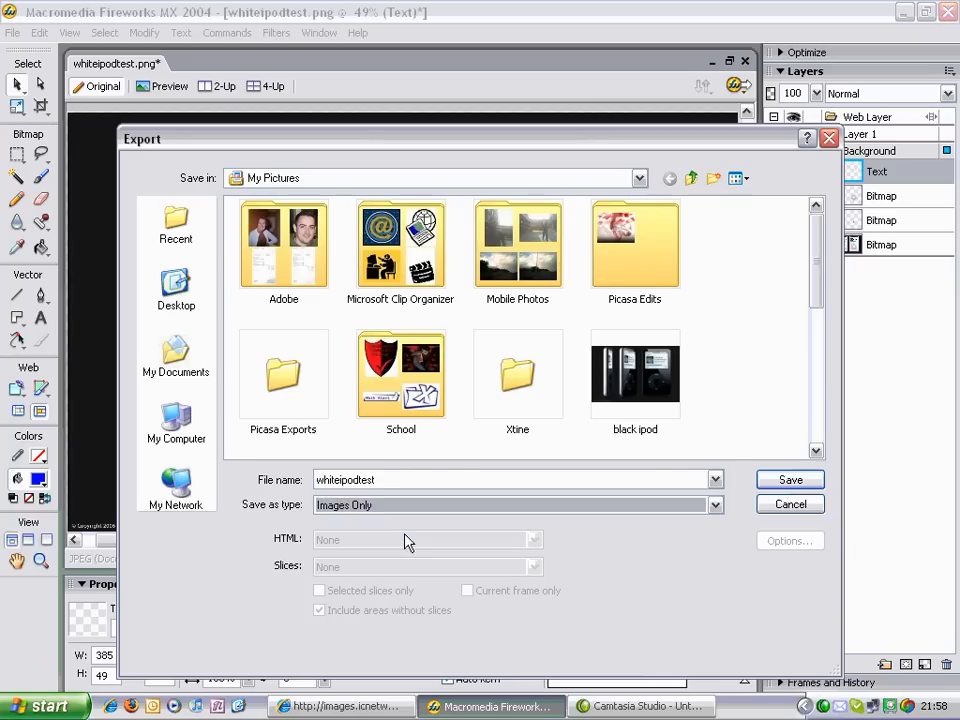
pyautogui.click(390, 483)
pyautogui.click(390, 483)
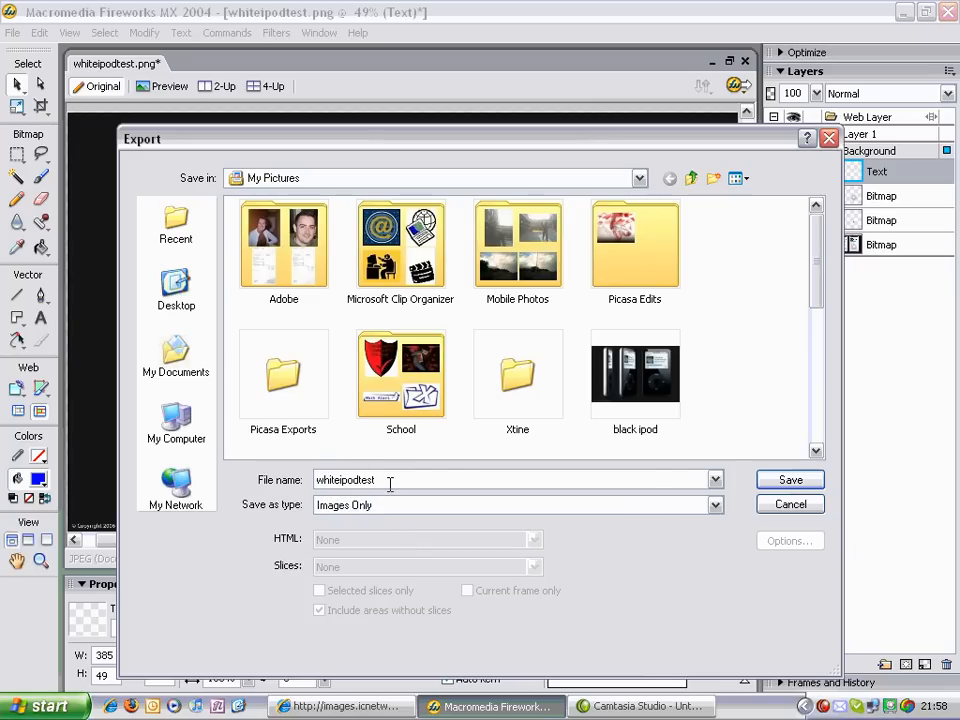
pyautogui.click(780, 480)
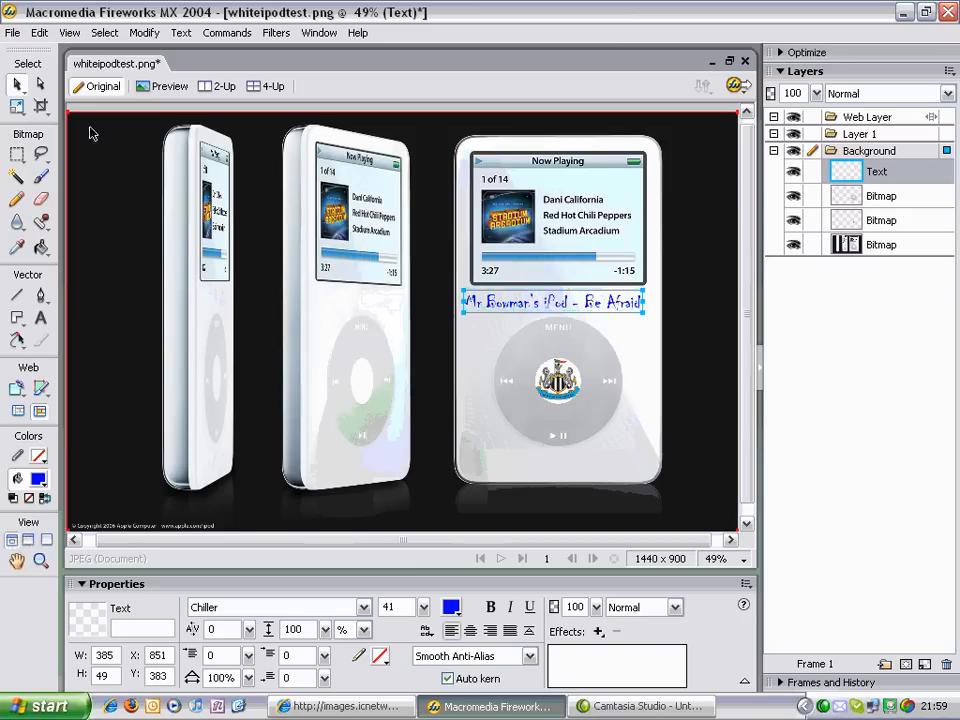
# Open the manywhiteipod picture from My Pictures.
pyautogui.click(12, 33)
pyautogui.click(30, 69)
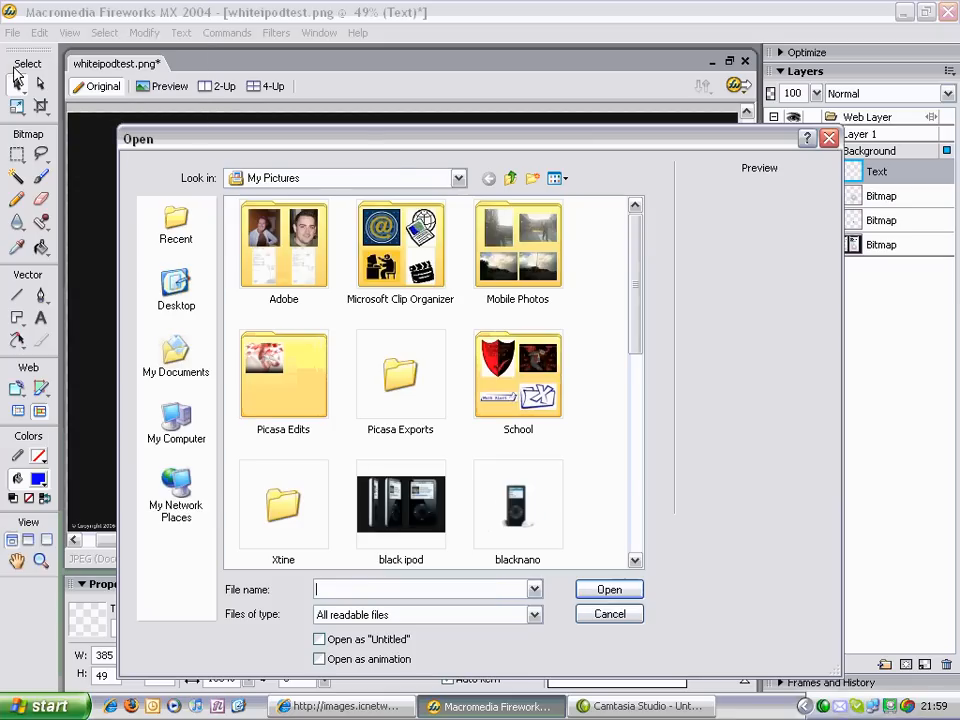
pyautogui.moveTo(638, 304); pyautogui.dragTo(636, 501)
pyautogui.click(403, 272)
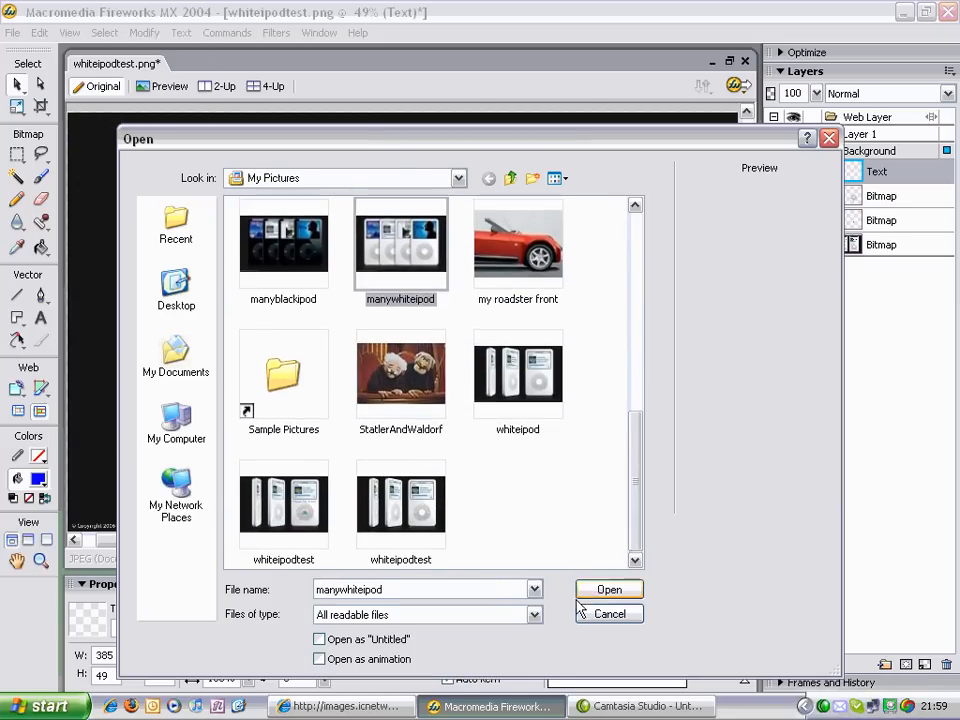
pyautogui.click(589, 589)
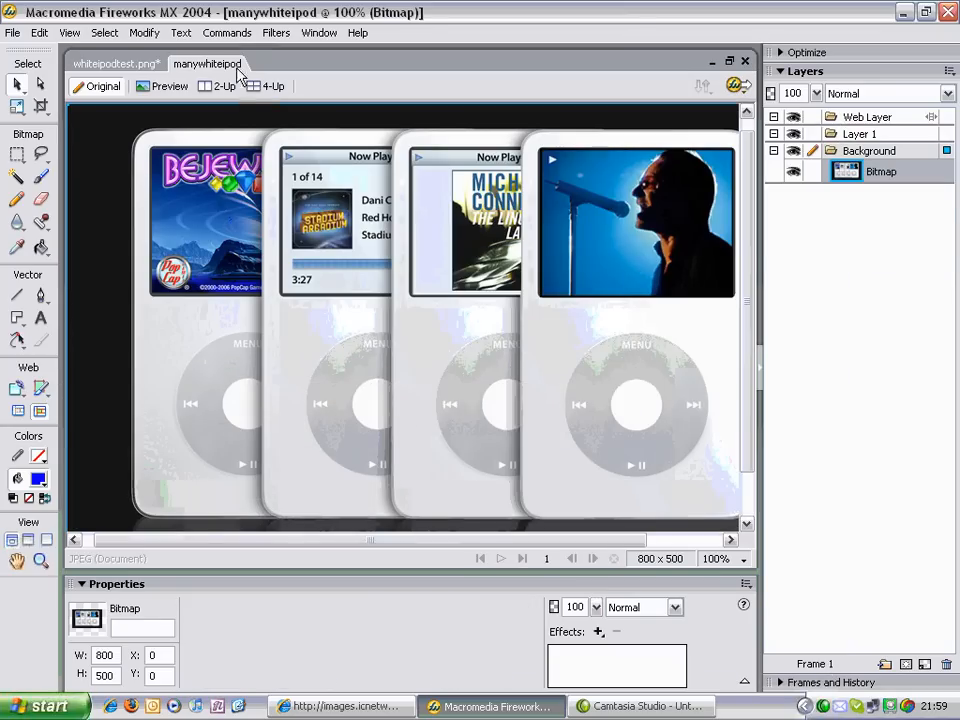
# Copy the Newcastle United crest from the front iPod's click wheel in whiteipodtest.png.
pyautogui.click(119, 66)
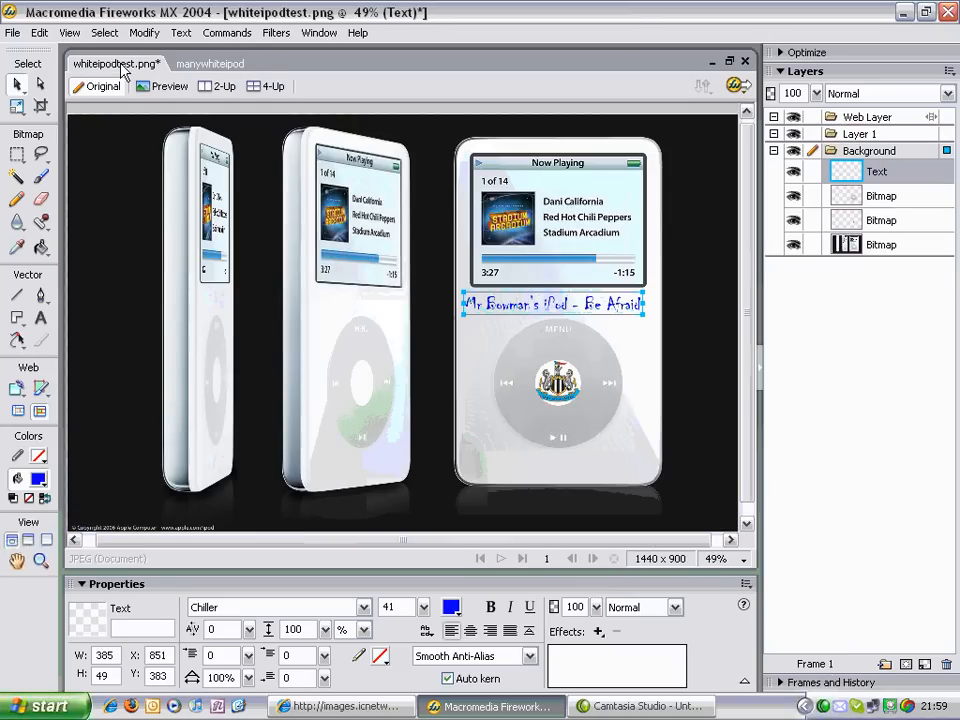
pyautogui.click(564, 395)
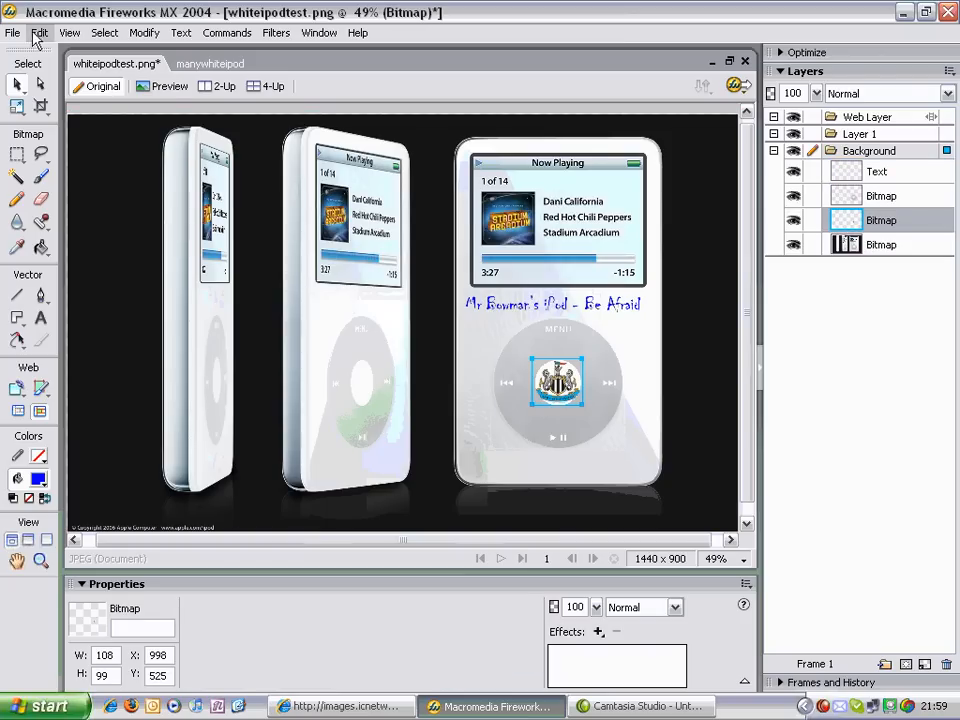
pyautogui.click(39, 33)
pyautogui.click(56, 163)
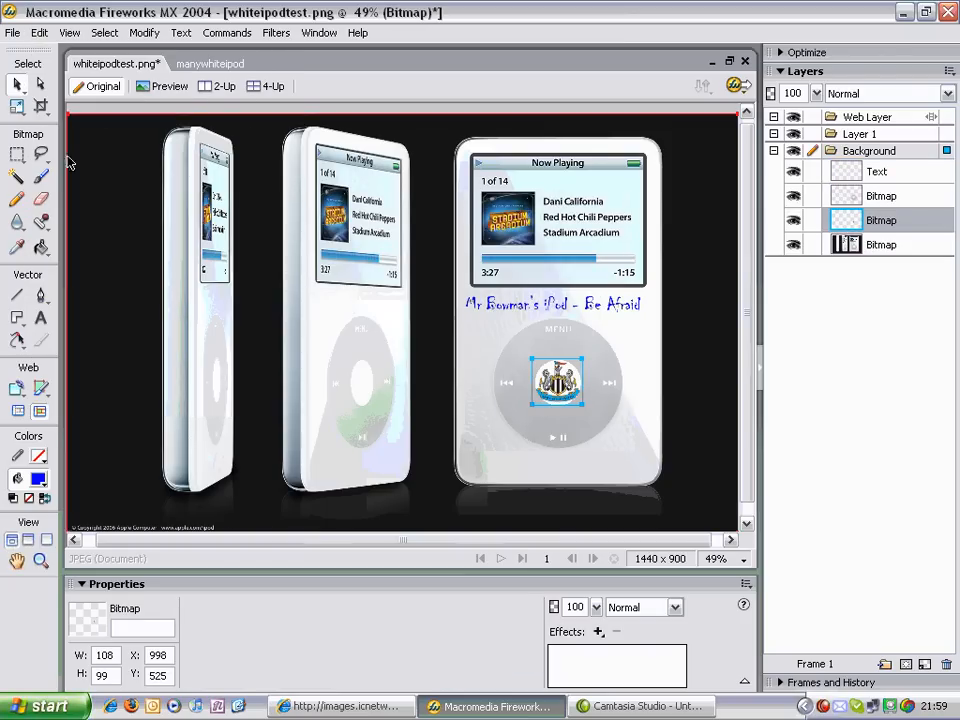
# Paste the crest into manywhiteipod and place it over the centre of the front iPod's click wheel.
pyautogui.click(213, 66)
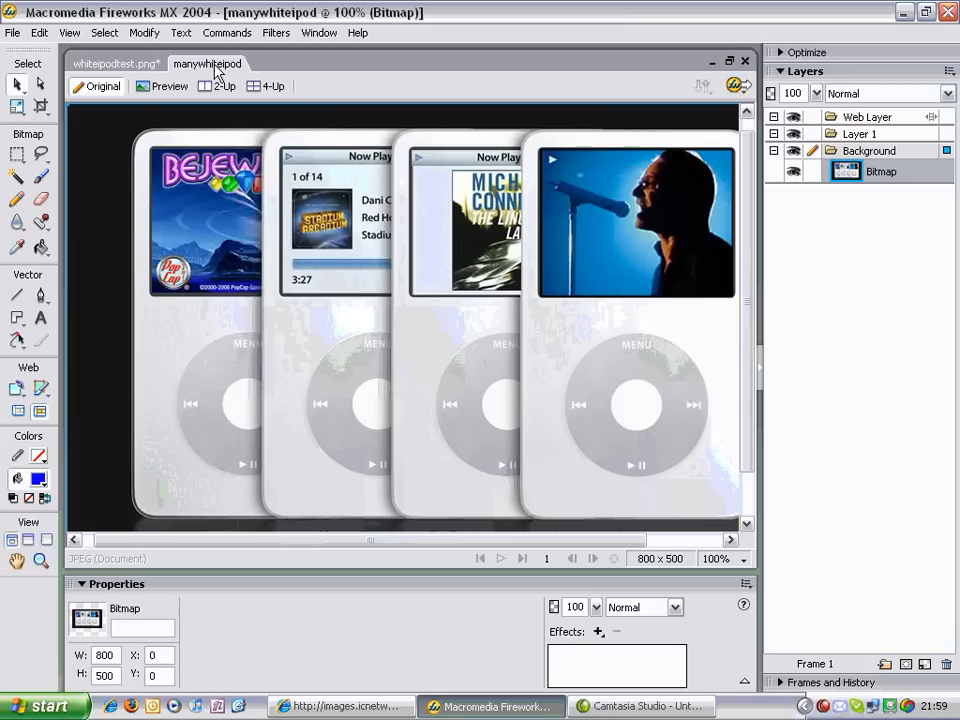
pyautogui.click(39, 33)
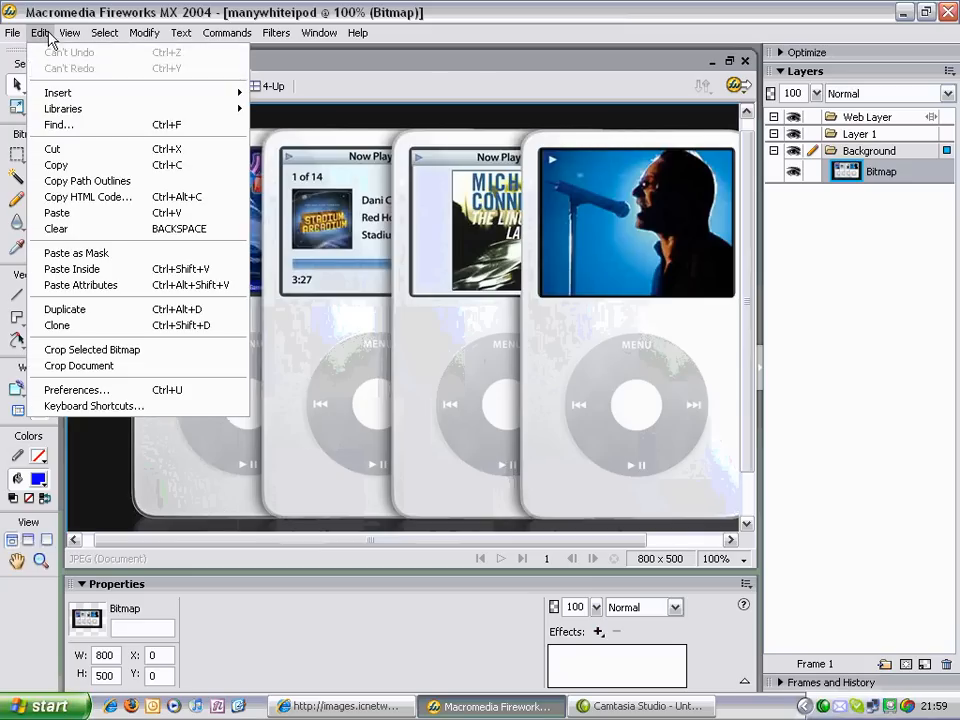
pyautogui.click(57, 213)
pyautogui.moveTo(436, 321); pyautogui.dragTo(644, 418)
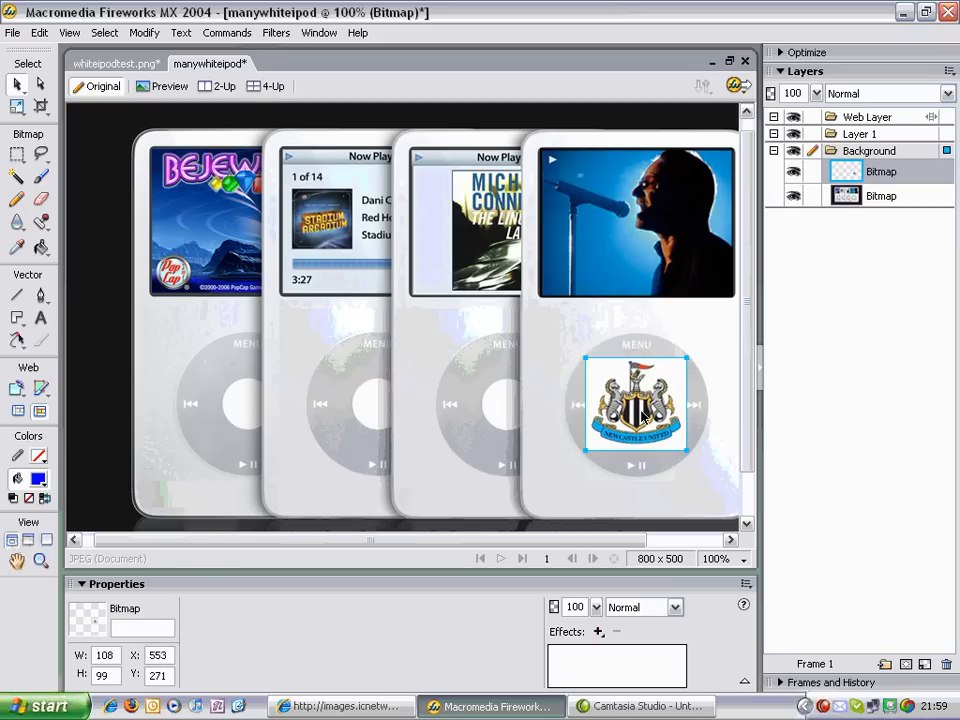
# Sample the dark blue of the front iPod's album cover in whiteipodtest.png as the fill colour, and return to manywhiteipod.
pyautogui.click(122, 63)
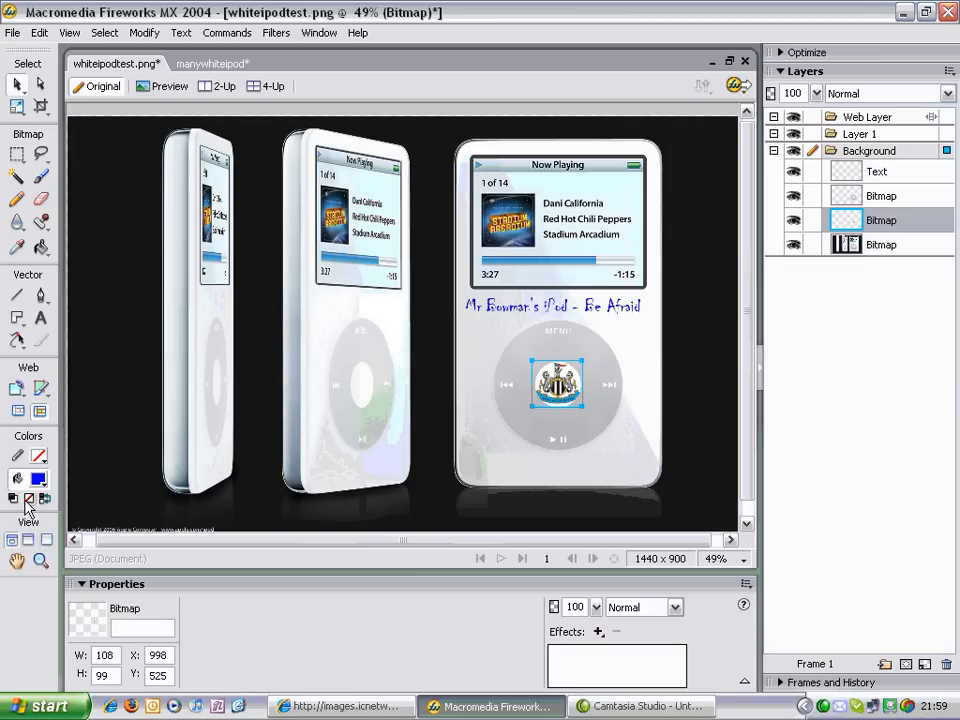
pyautogui.click(17, 248)
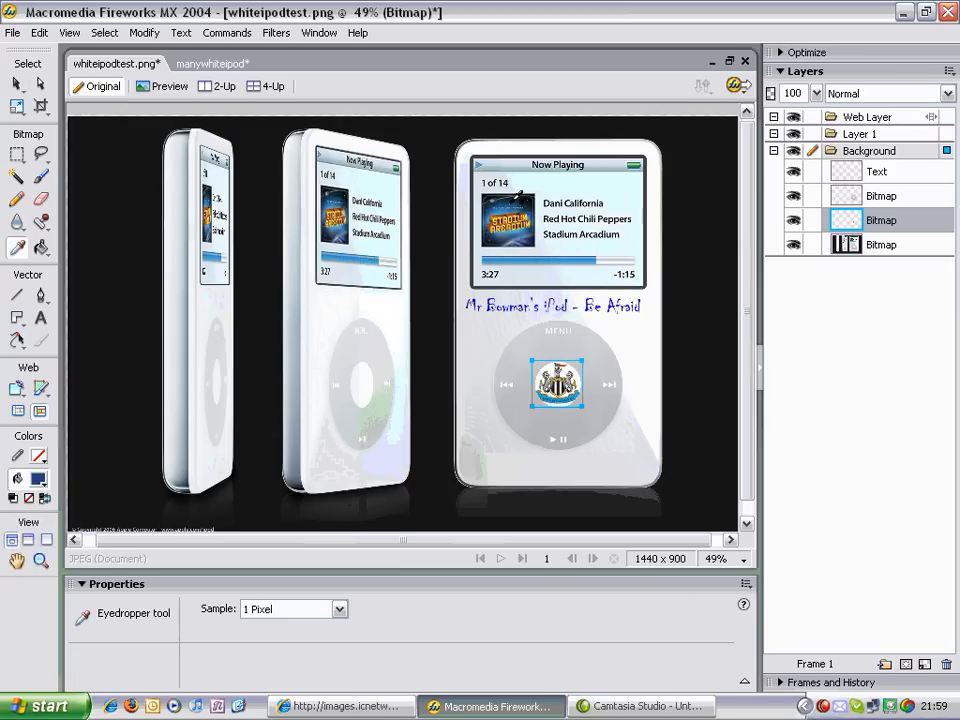
pyautogui.click(205, 63)
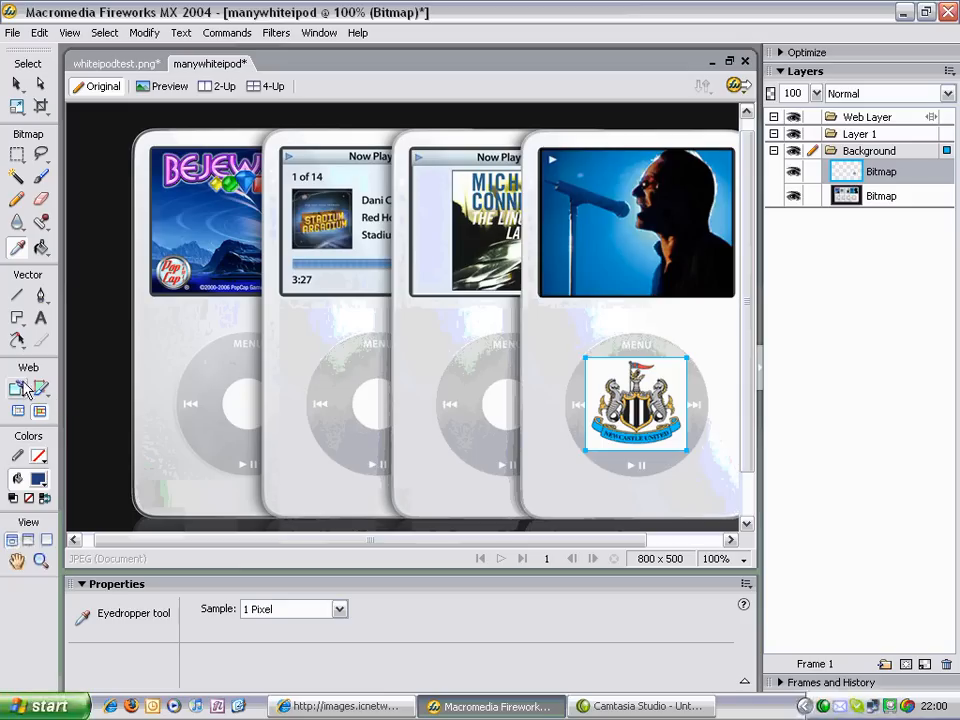
pyautogui.click(42, 224)
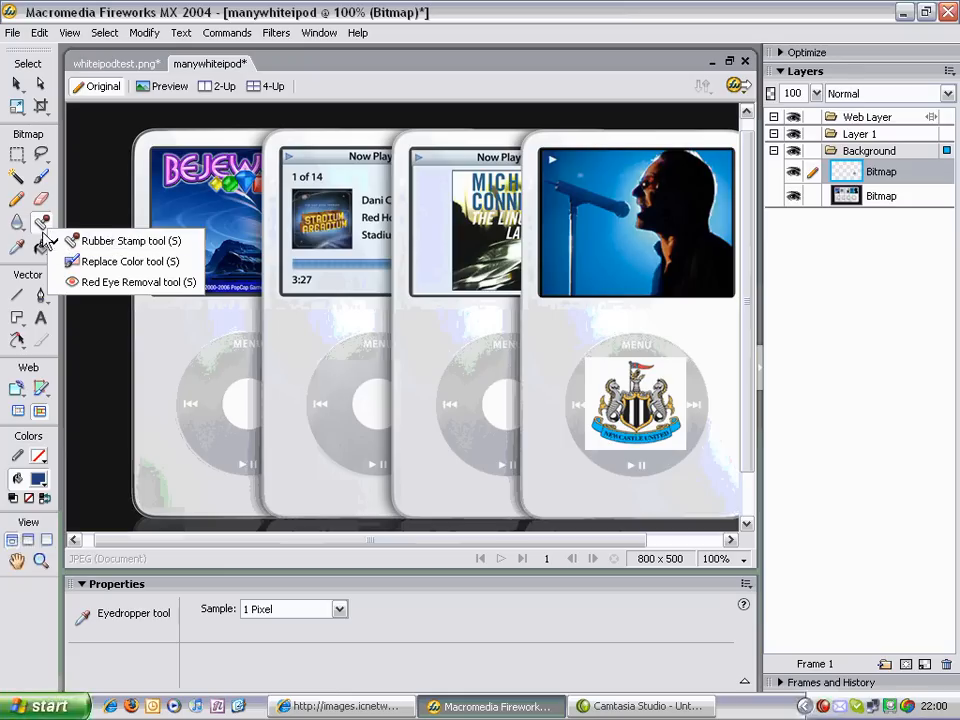
pyautogui.click(44, 221)
pyautogui.click(41, 247)
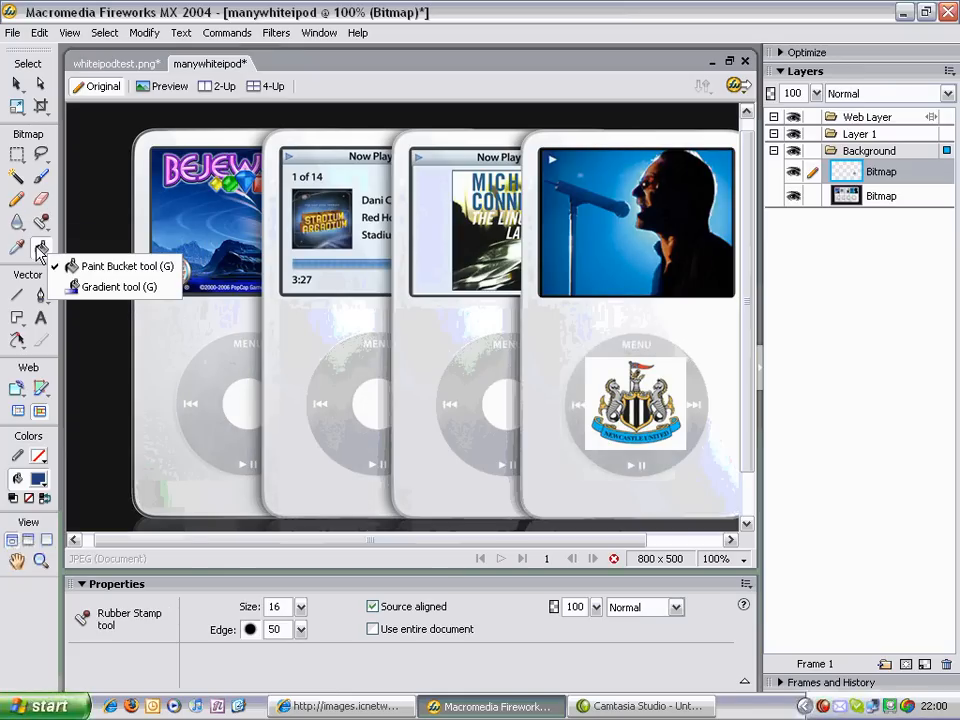
pyautogui.click(17, 225)
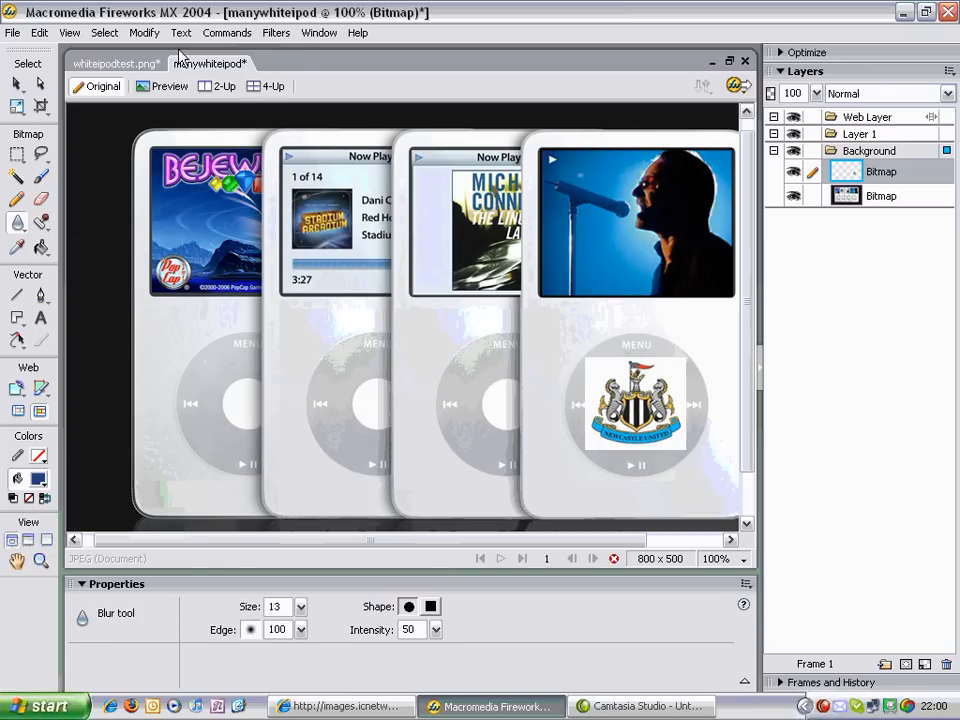
# Free-transform the pasted crest, rotating it counter-clockwise on the click wheel until its bounding box is about 143 x 139 pixels.
pyautogui.click(213, 36)
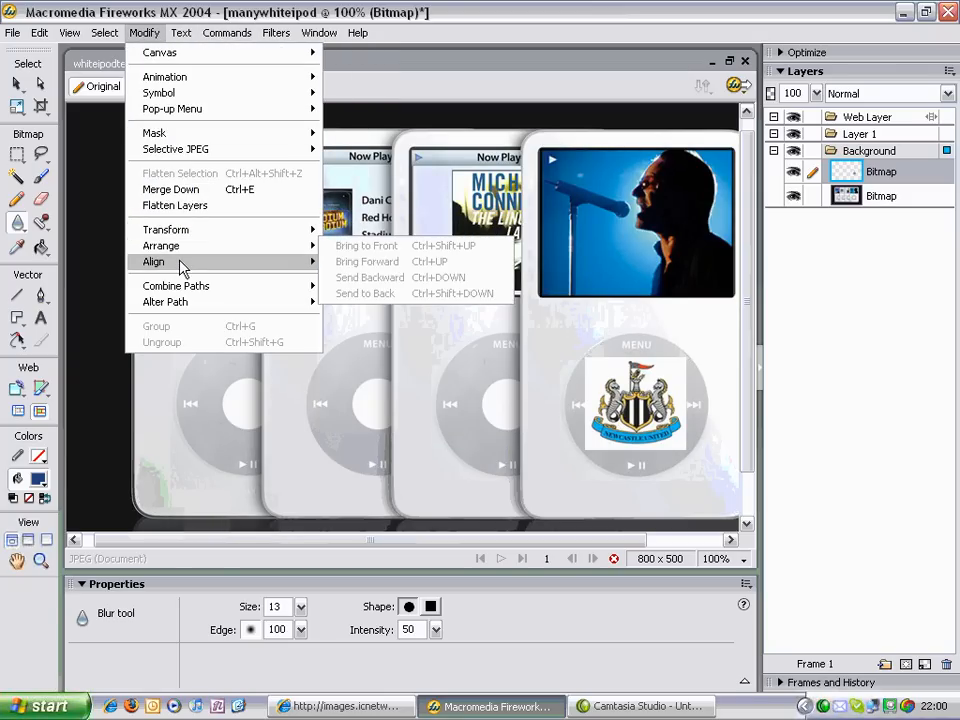
pyautogui.moveTo(181, 303)
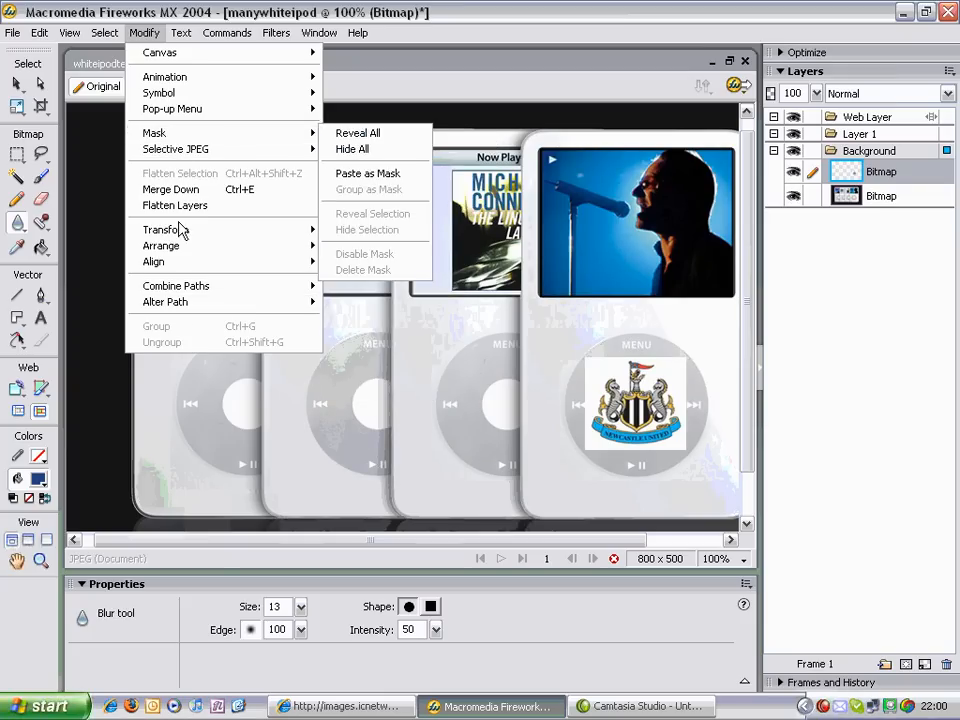
pyautogui.moveTo(182, 231)
pyautogui.click(370, 230)
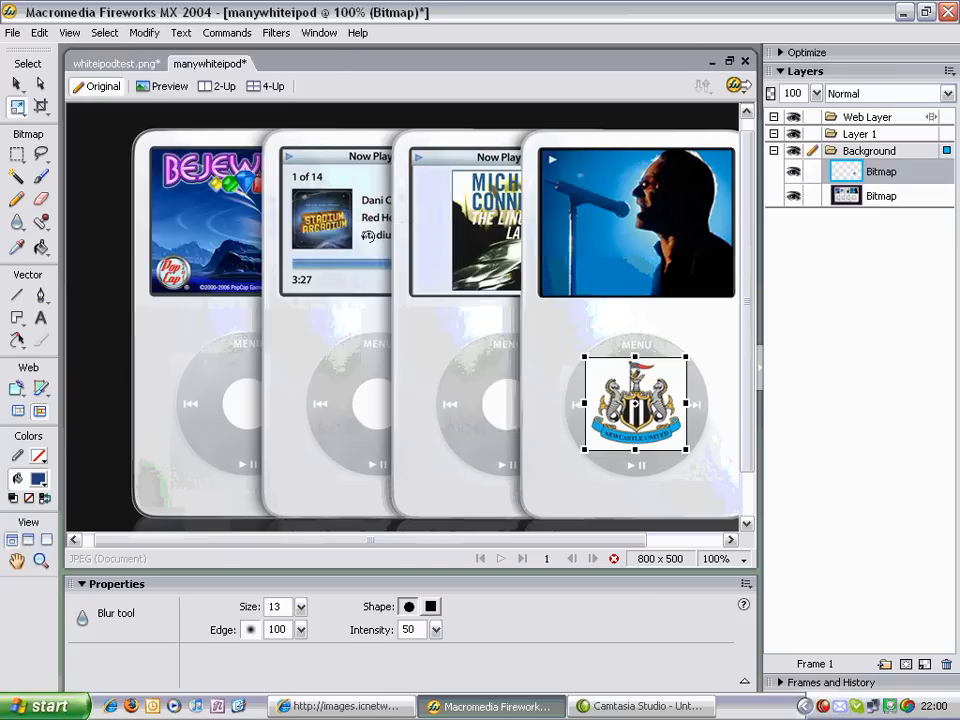
pyautogui.moveTo(571, 342); pyautogui.dragTo(543, 383)
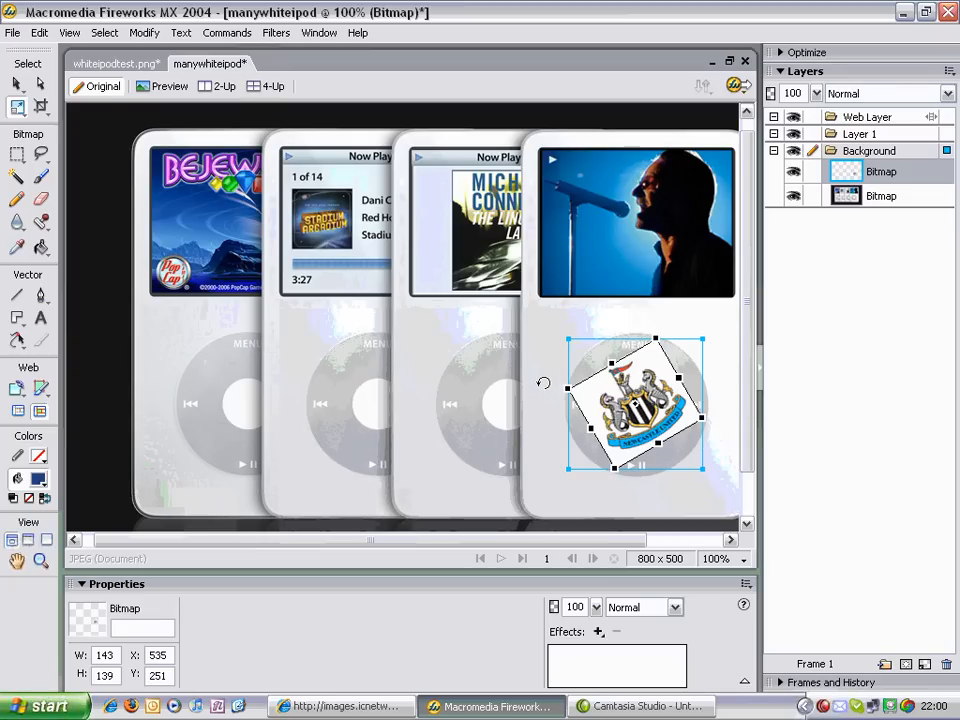